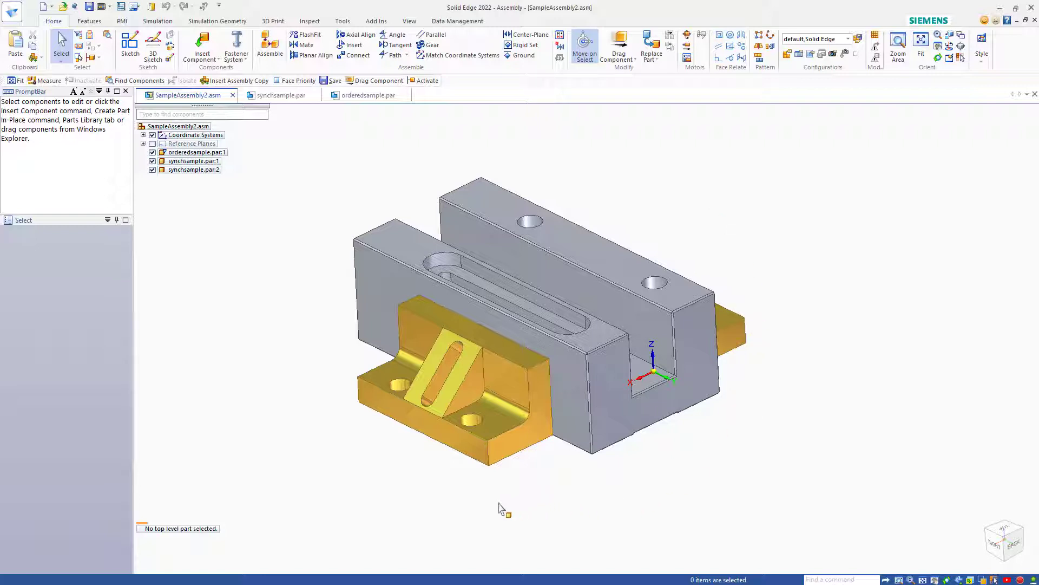
Step: Open synchsample.par and display only its Linear 6 (.500) and Length (3.325) dimensions
{"action": "double_click", "coordinate": [385, 404]}
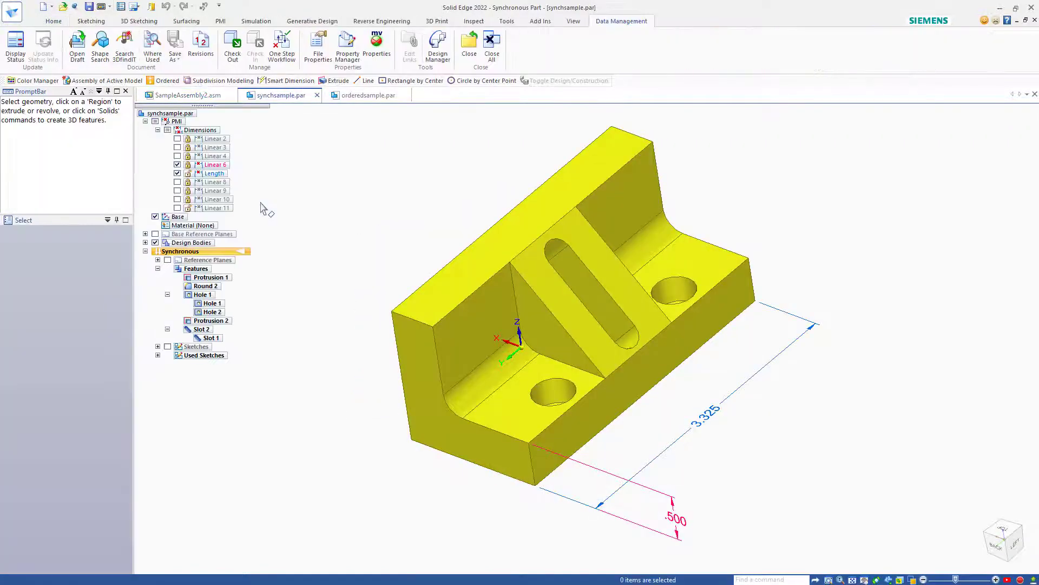
{"action": "left_click", "coordinate": [155, 122]}
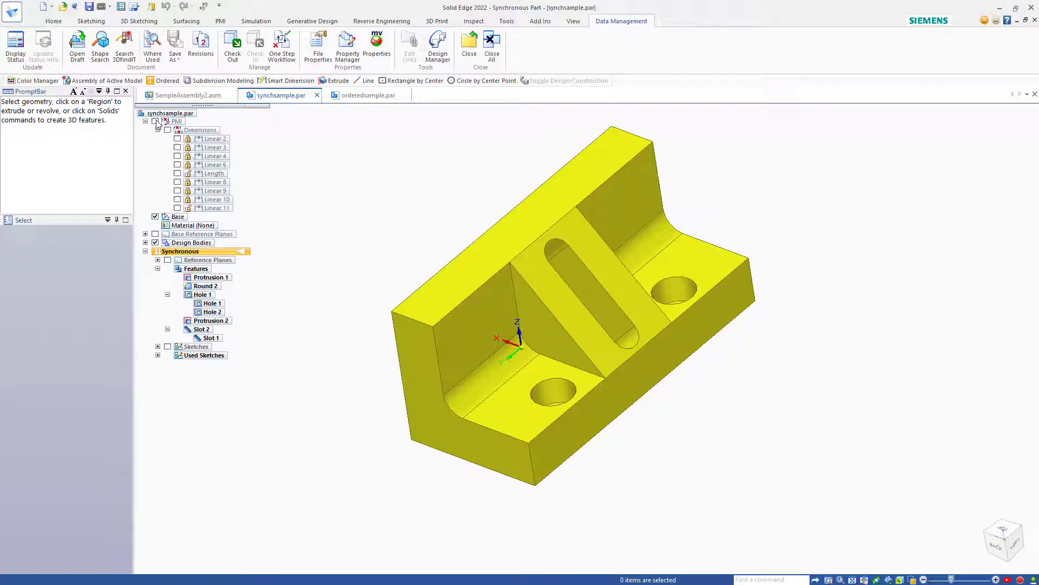
{"action": "left_click", "coordinate": [155, 121]}
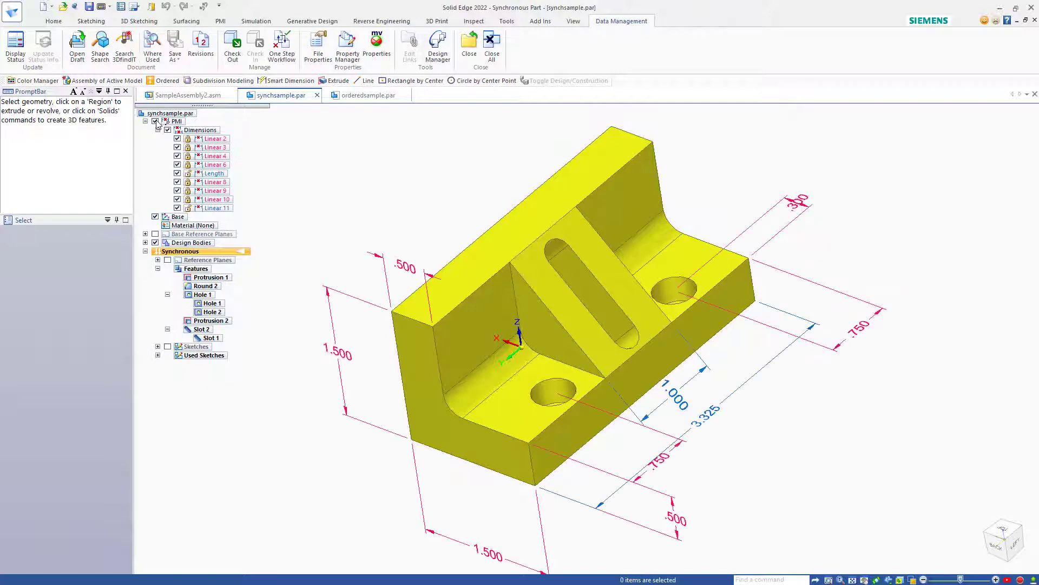
{"action": "left_click", "coordinate": [179, 130]}
{"action": "left_click", "coordinate": [156, 122]}
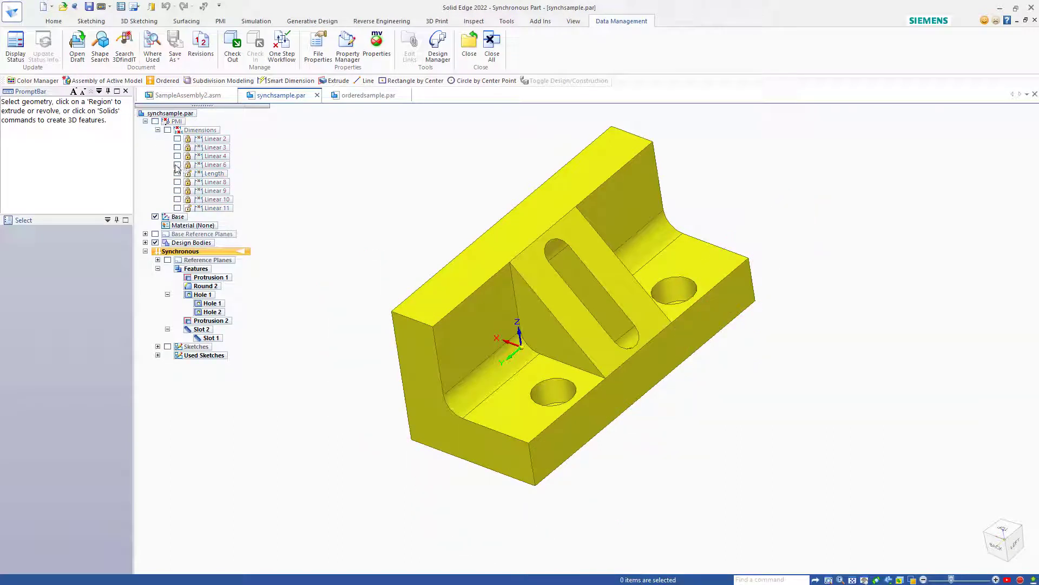
{"action": "left_click", "coordinate": [177, 165]}
{"action": "left_click", "coordinate": [177, 174]}
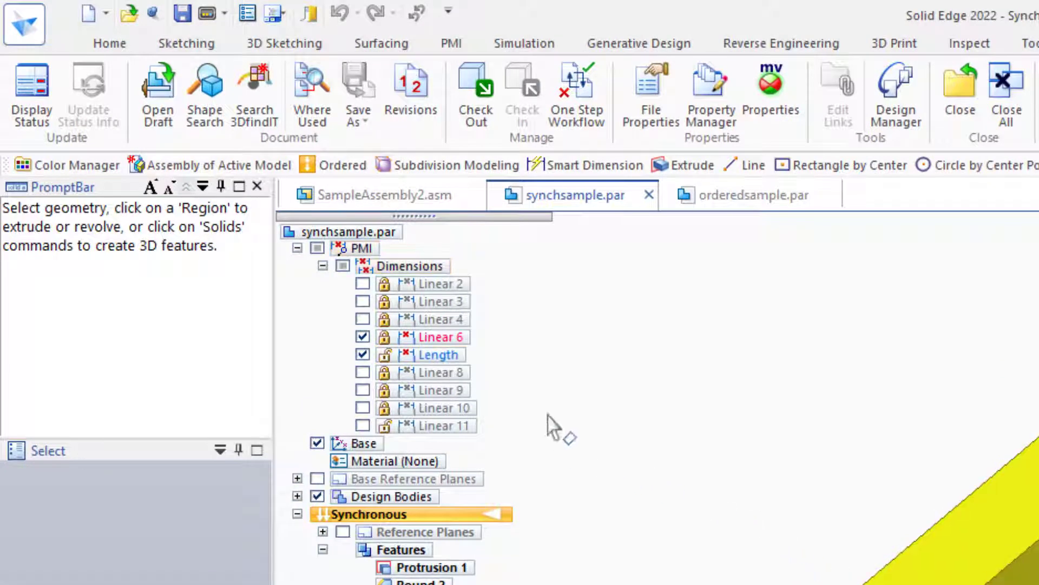
{"action": "left_click", "coordinate": [443, 353]}
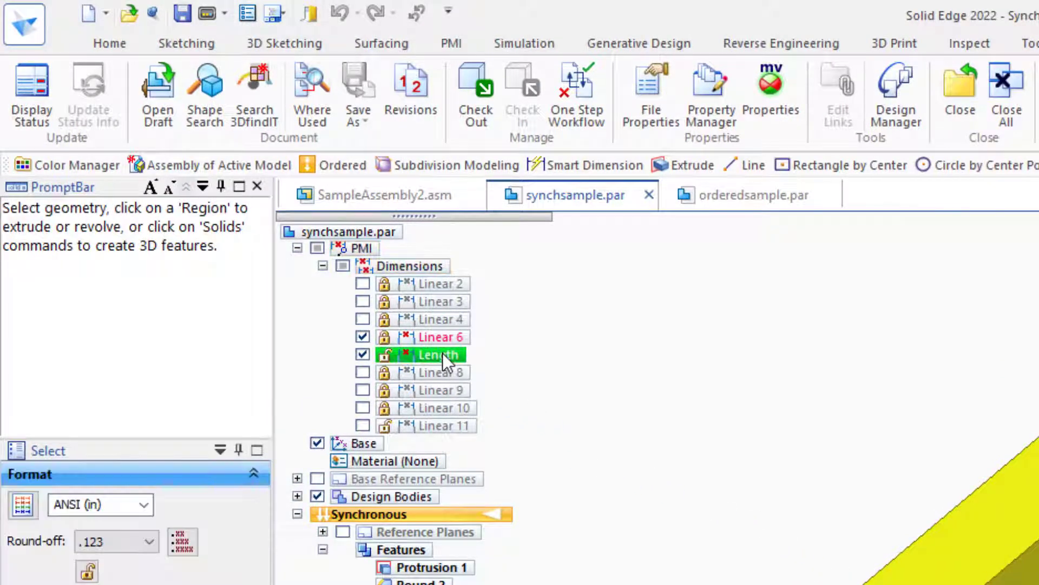
{"action": "left_click", "coordinate": [442, 353]}
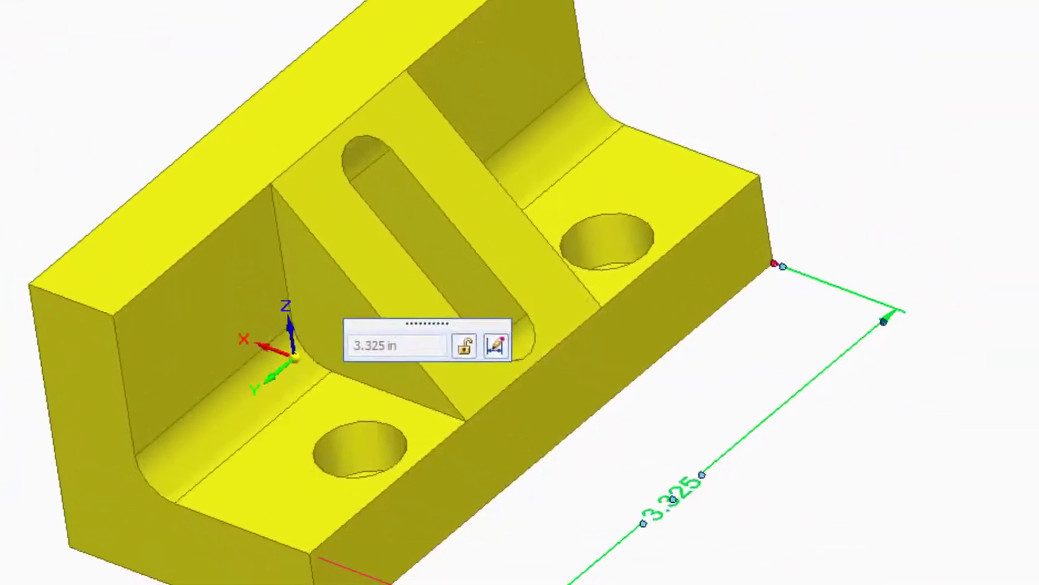
{"action": "left_click", "coordinate": [35, 86]}
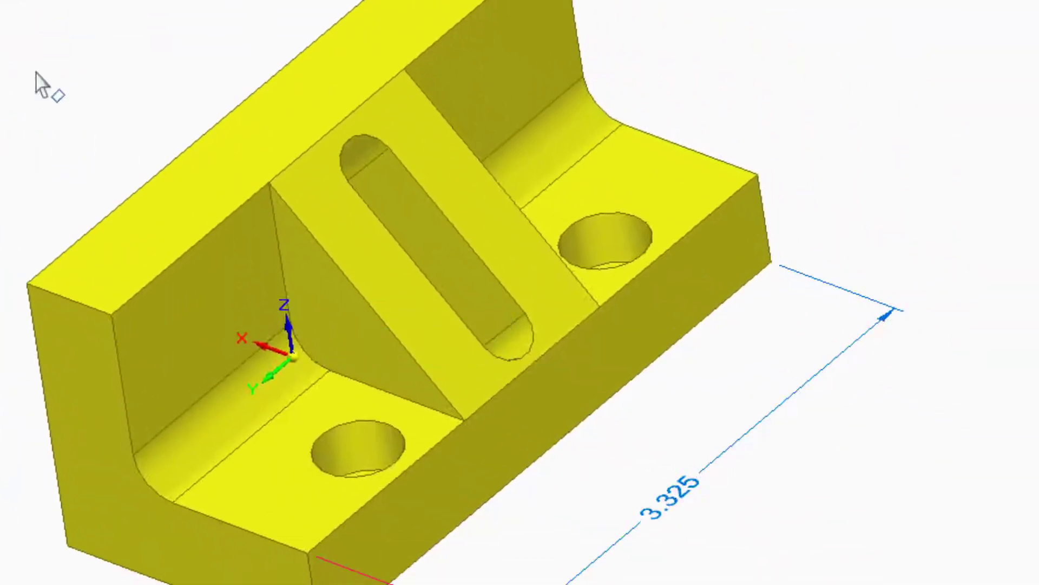
{"action": "scroll", "coordinate": [563, 452], "scroll_direction": "down", "scroll_amount": 1}
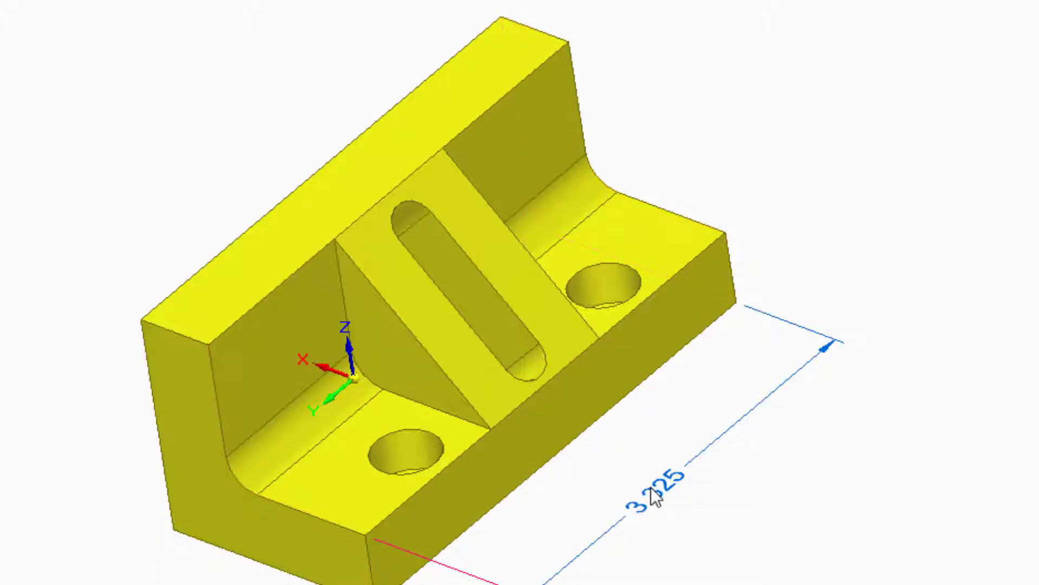
{"action": "right_click", "coordinate": [652, 496]}
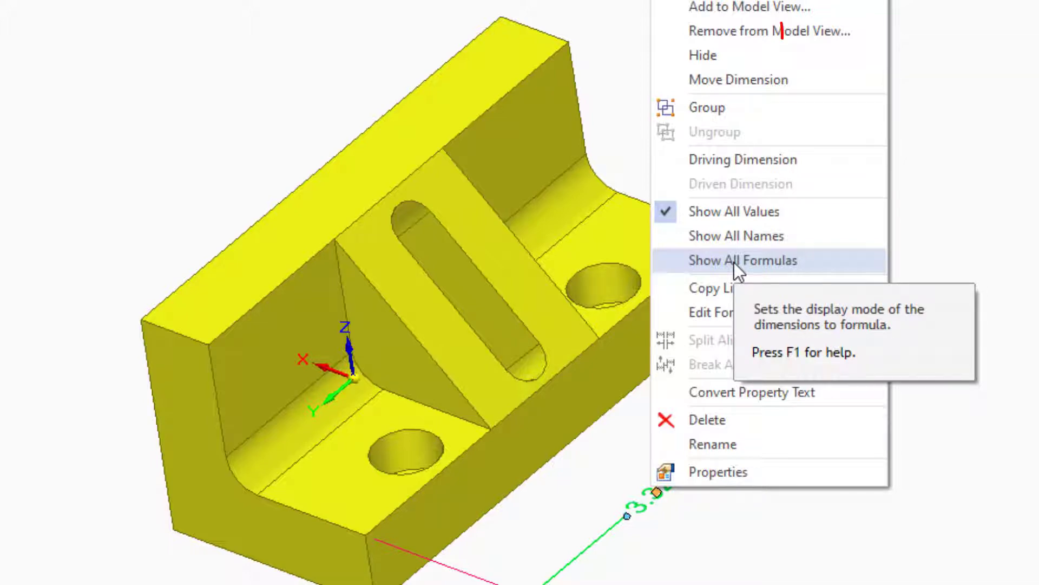
{"action": "left_click", "coordinate": [734, 262]}
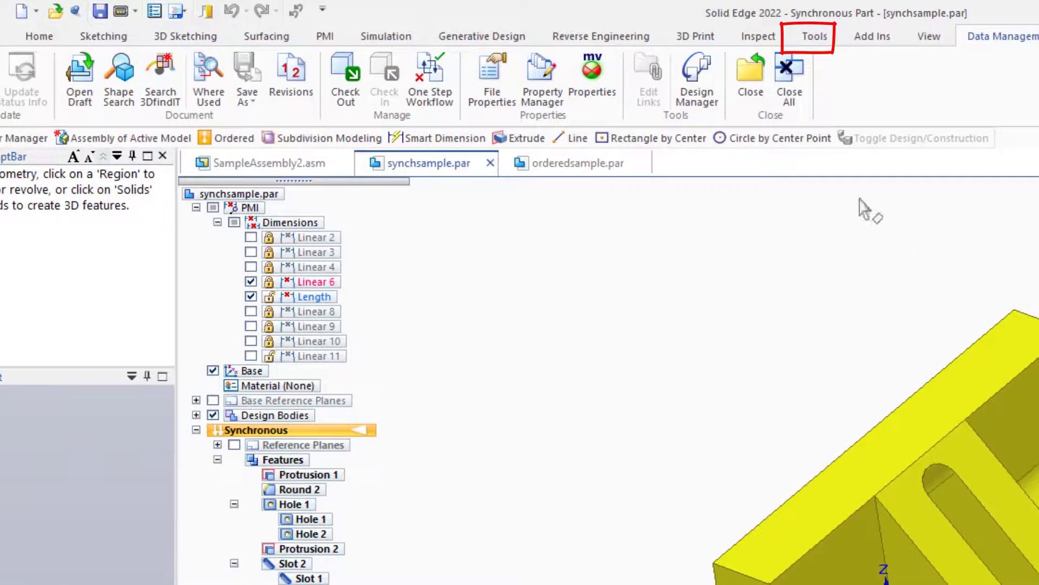
{"action": "left_click", "coordinate": [811, 41]}
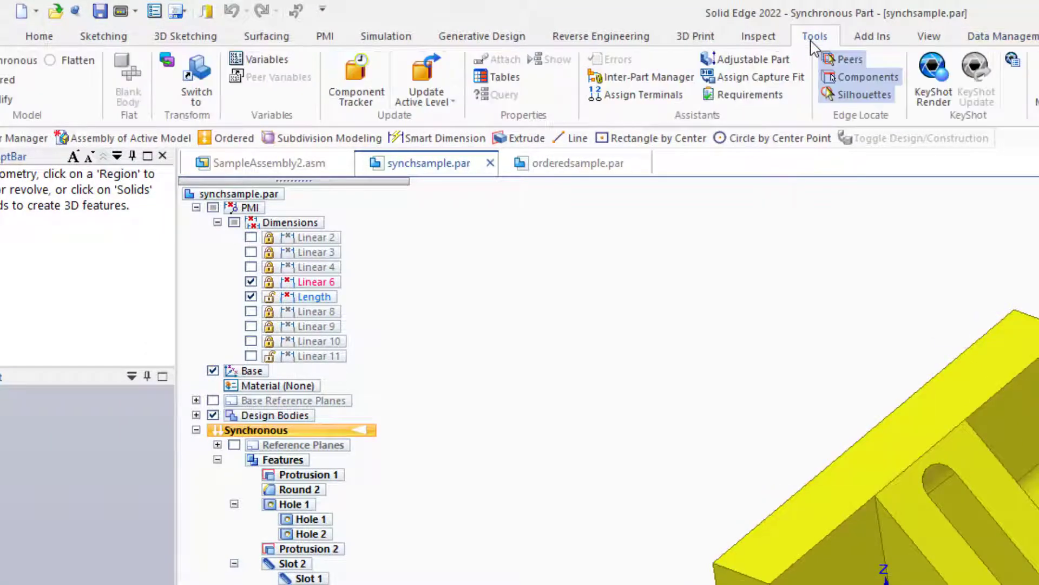
{"action": "left_click", "coordinate": [260, 60]}
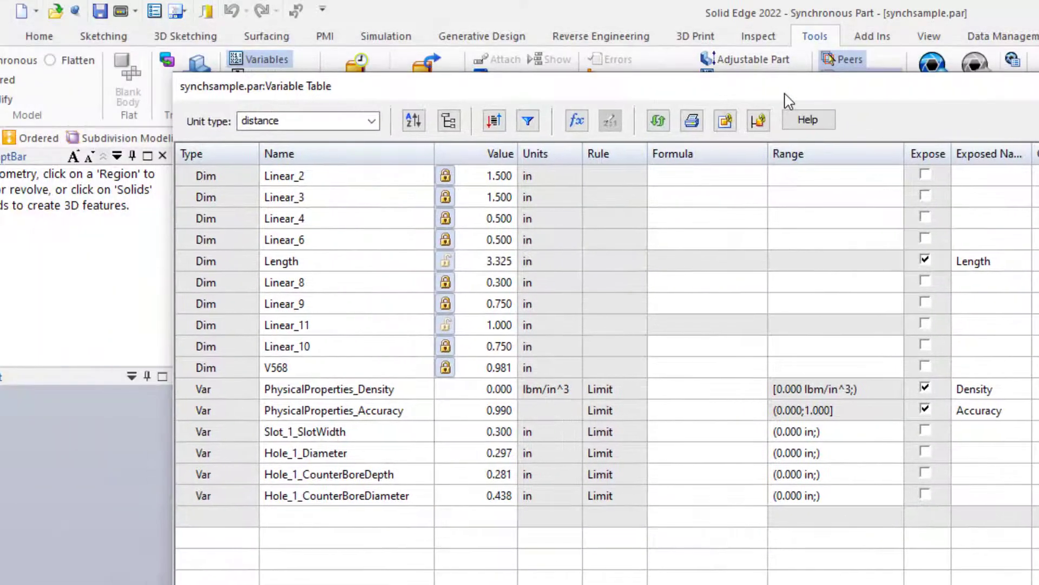
{"action": "left_click_drag", "start_coordinate": [788, 100], "coordinate": [796, 99]}
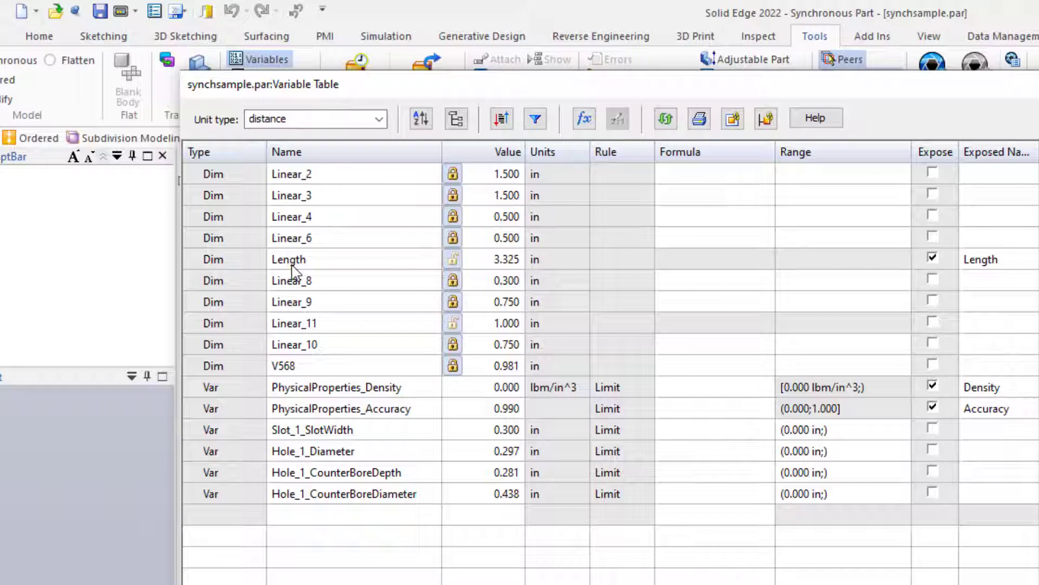
{"action": "key", "text": "Escape"}
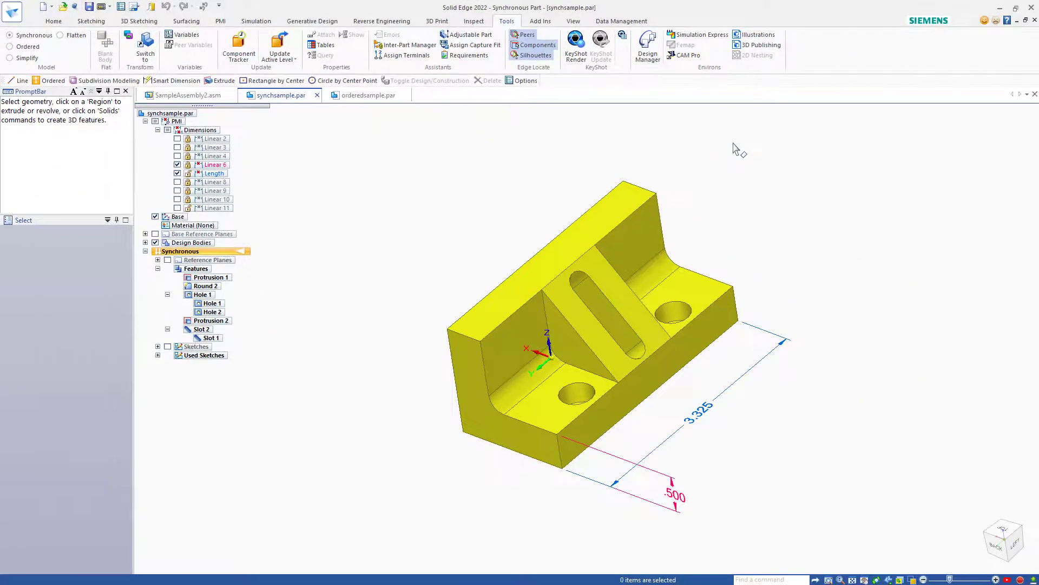
Step: Back in the assembly, change orderedsample's Protrusion 1 length from 6.000 to 5 in place
{"action": "key", "text": "ctrl+Tab"}
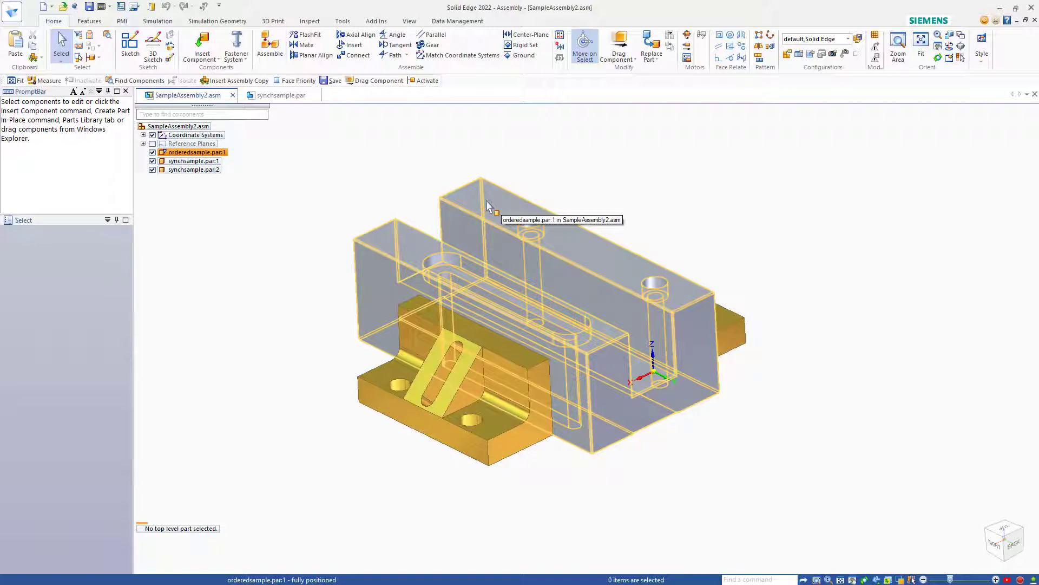
{"action": "double_click", "coordinate": [487, 206]}
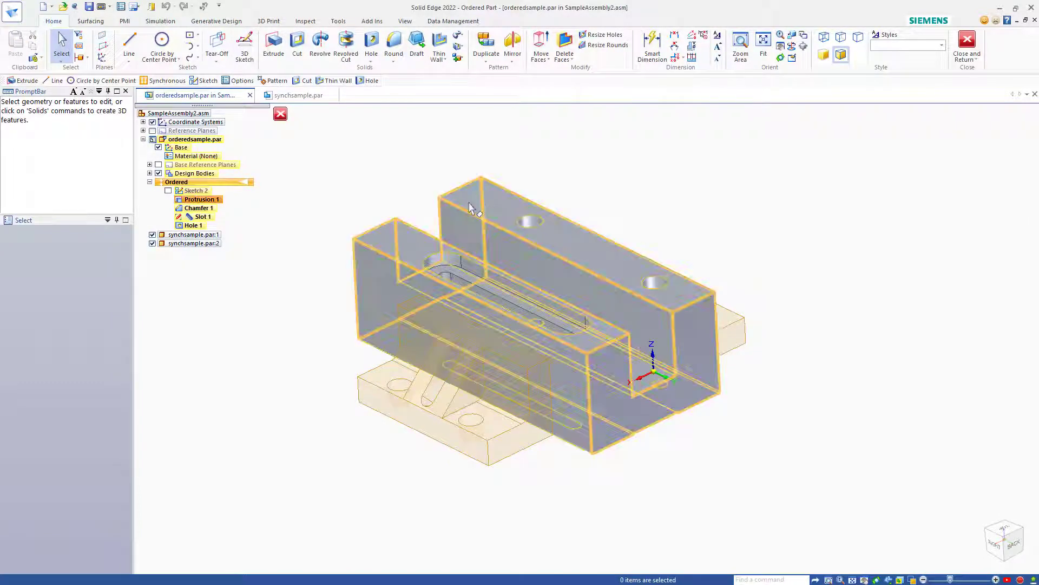
{"action": "left_click", "coordinate": [211, 200]}
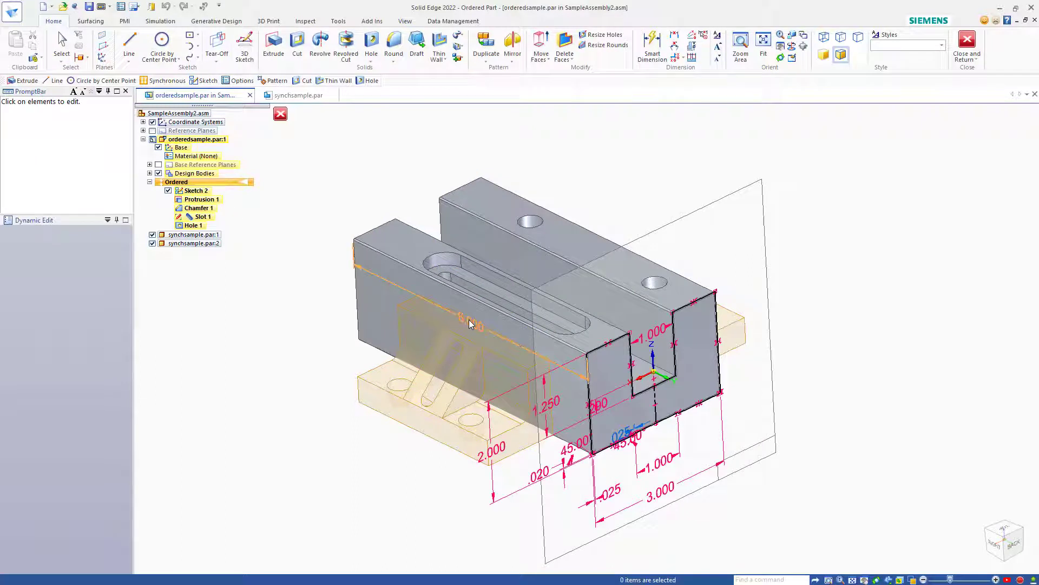
{"action": "left_click", "coordinate": [470, 324]}
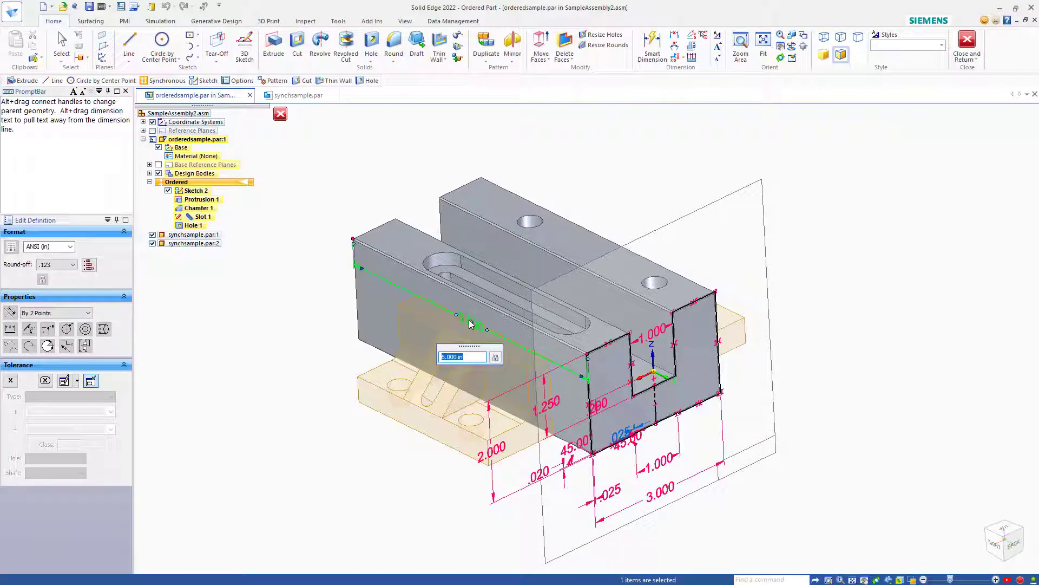
{"action": "type", "text": "5"}
{"action": "key", "text": "Return"}
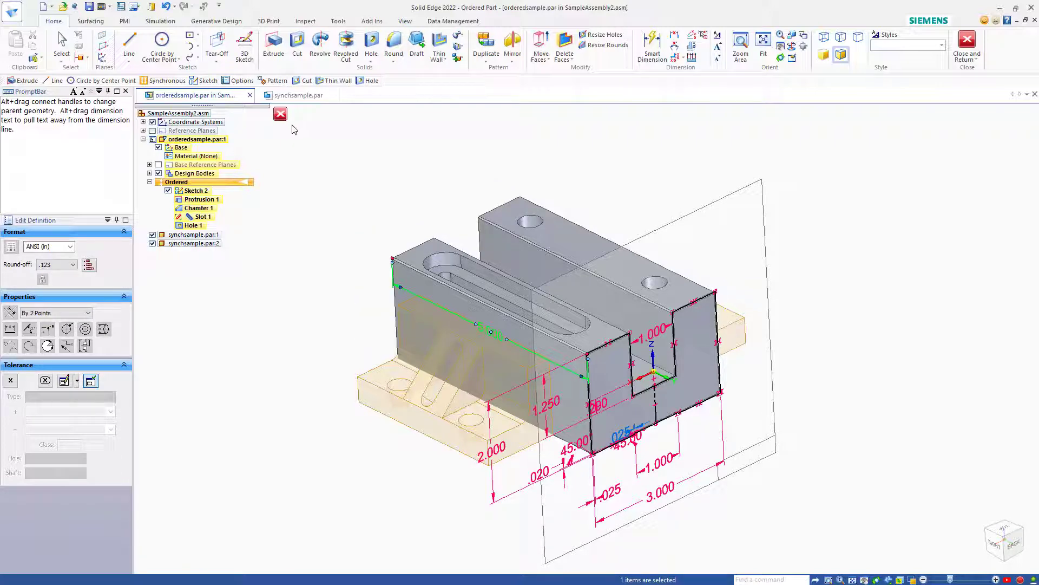
{"action": "left_click", "coordinate": [281, 114]}
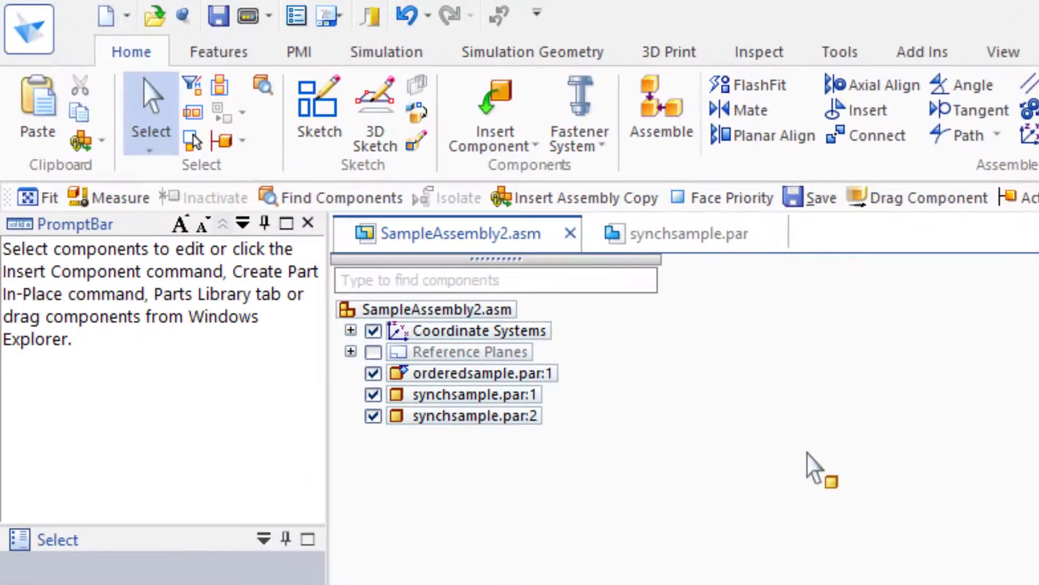
Step: Create a drawing of the active assembly from the ansi inch draft.dft template
{"action": "left_click", "coordinate": [127, 16]}
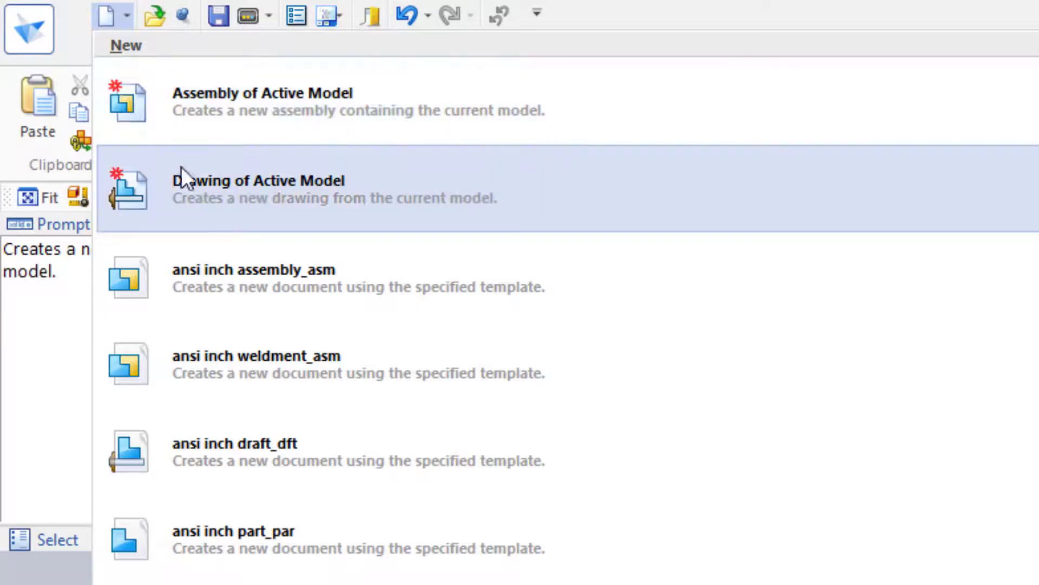
{"action": "left_click", "coordinate": [248, 197]}
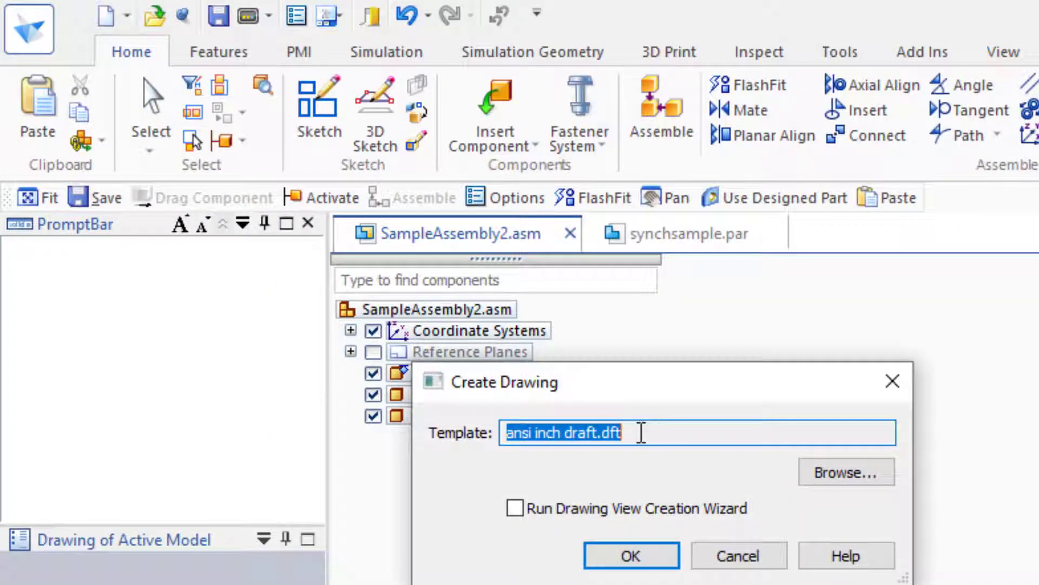
{"action": "left_click", "coordinate": [630, 555]}
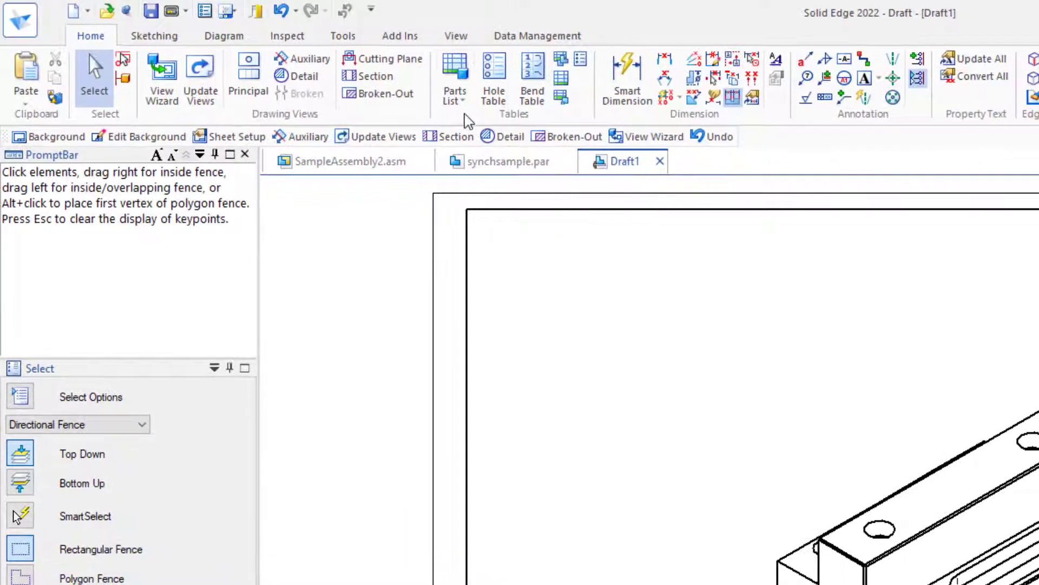
Step: Place a parts list based on the drawing view onto the sheet and select the table
{"action": "left_click", "coordinate": [454, 100]}
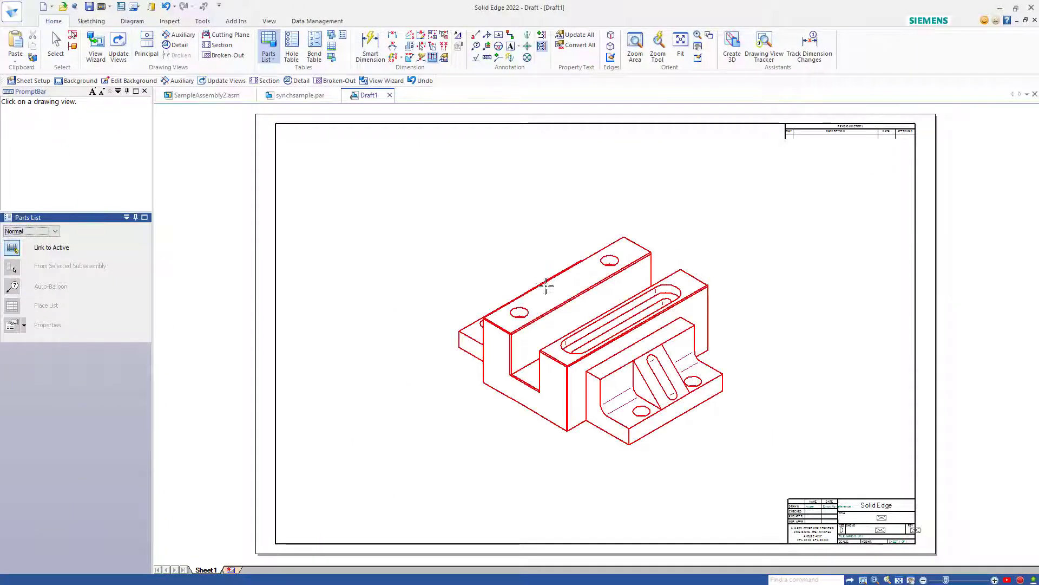
{"action": "left_click", "coordinate": [561, 299]}
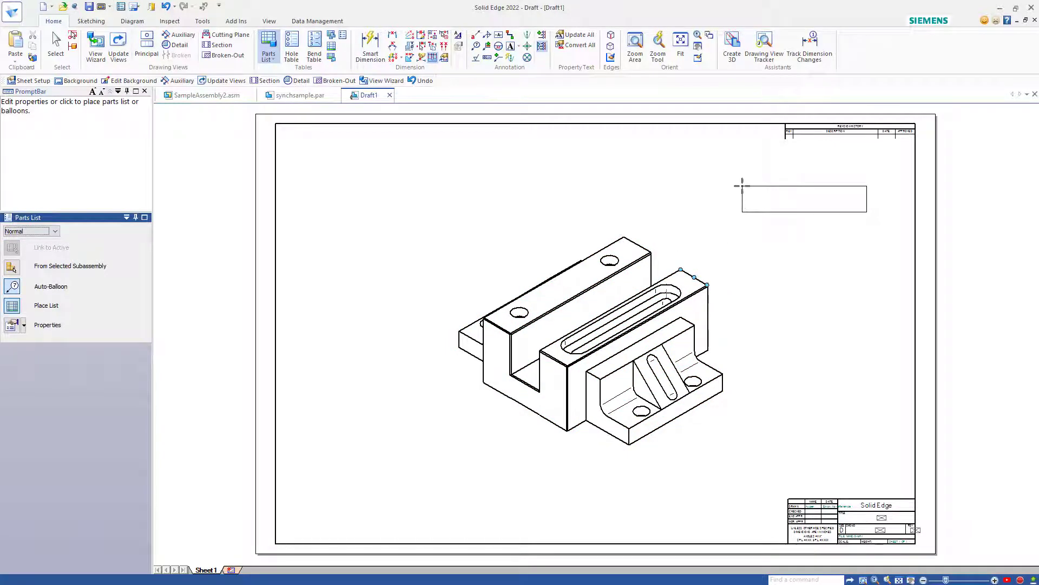
{"action": "left_click", "coordinate": [734, 189]}
{"action": "scroll", "coordinate": [861, 211], "scroll_direction": "up", "scroll_amount": 5}
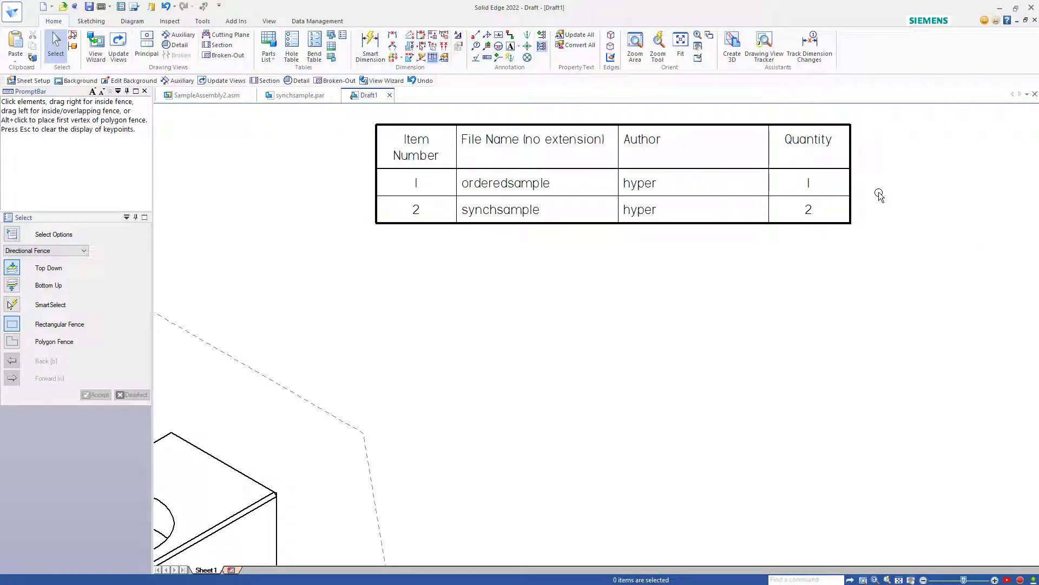
{"action": "left_click", "coordinate": [433, 184]}
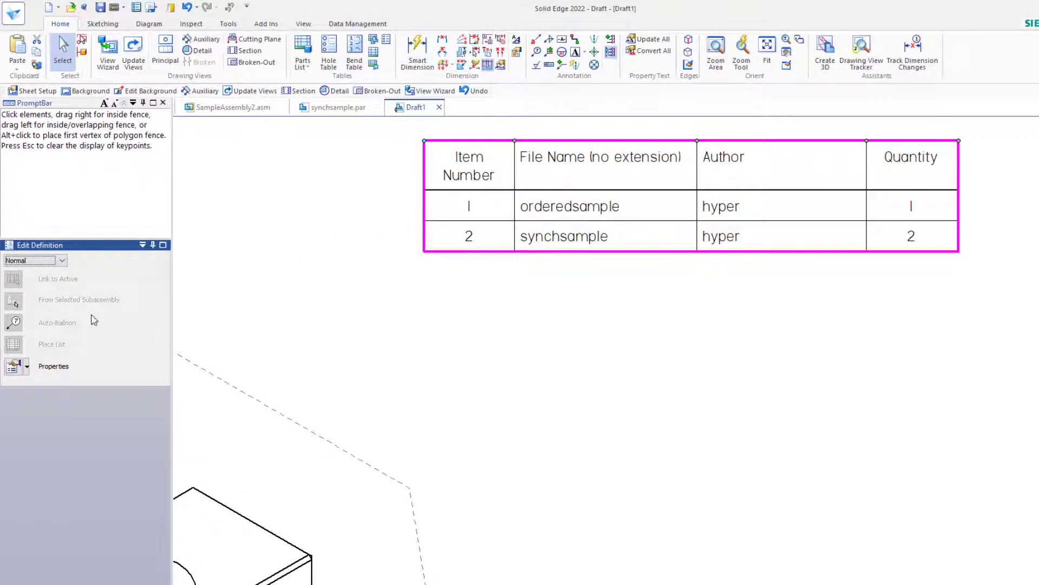
Step: Add the exposed-variable Length column to the parts list, showing 5.000 in and 3.325 in
{"action": "left_click", "coordinate": [24, 366]}
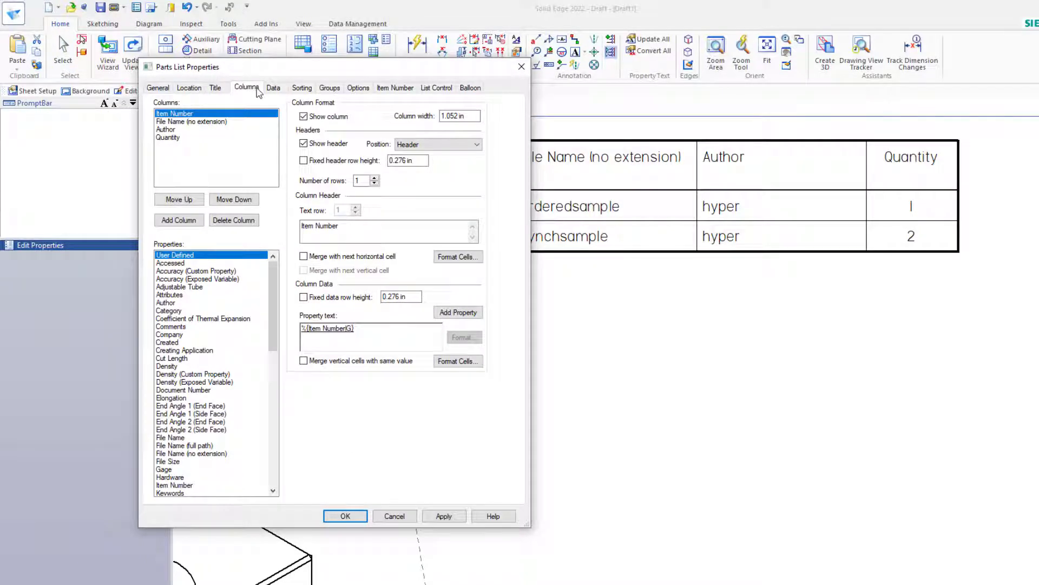
{"action": "left_click_drag", "start_coordinate": [273, 275], "coordinate": [276, 340]}
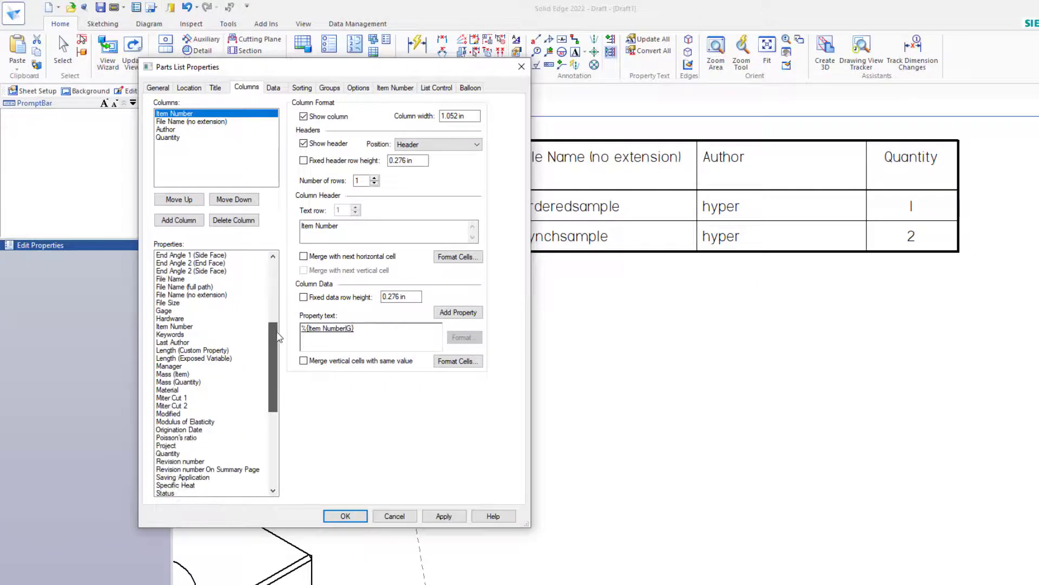
{"action": "left_click", "coordinate": [179, 358]}
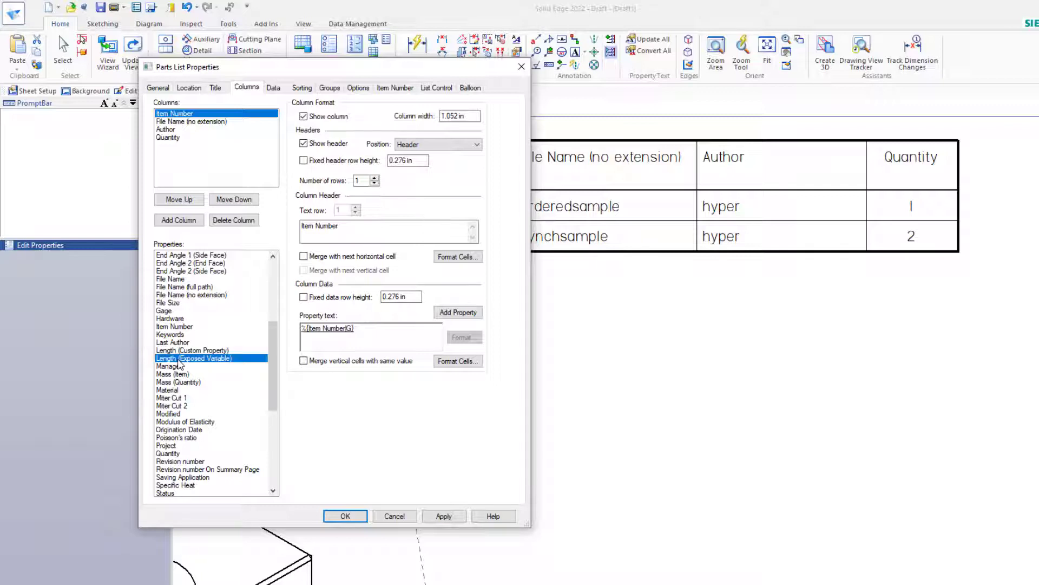
{"action": "left_click", "coordinate": [176, 220]}
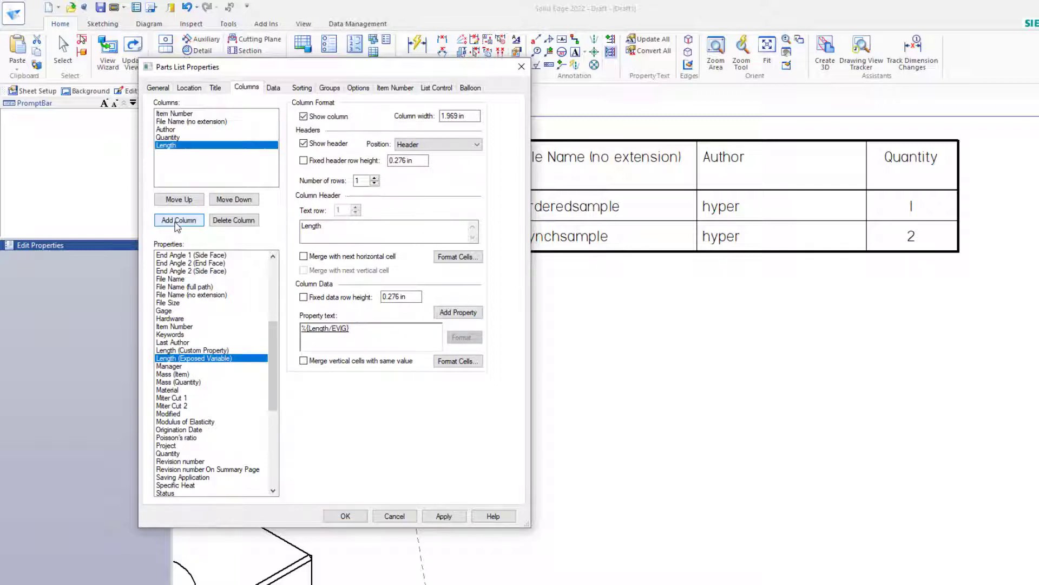
{"action": "left_click", "coordinate": [345, 516]}
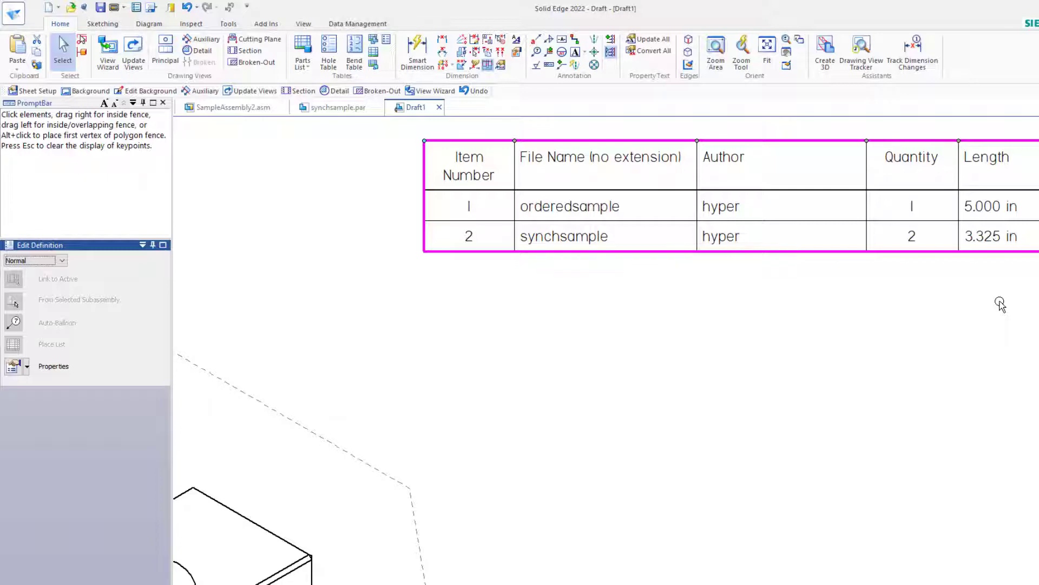
Step: In SampleAssembly2.asm, change the yellow synchsample part's 3.325 length to 3.5 in place
{"action": "key", "text": "ctrl+Tab"}
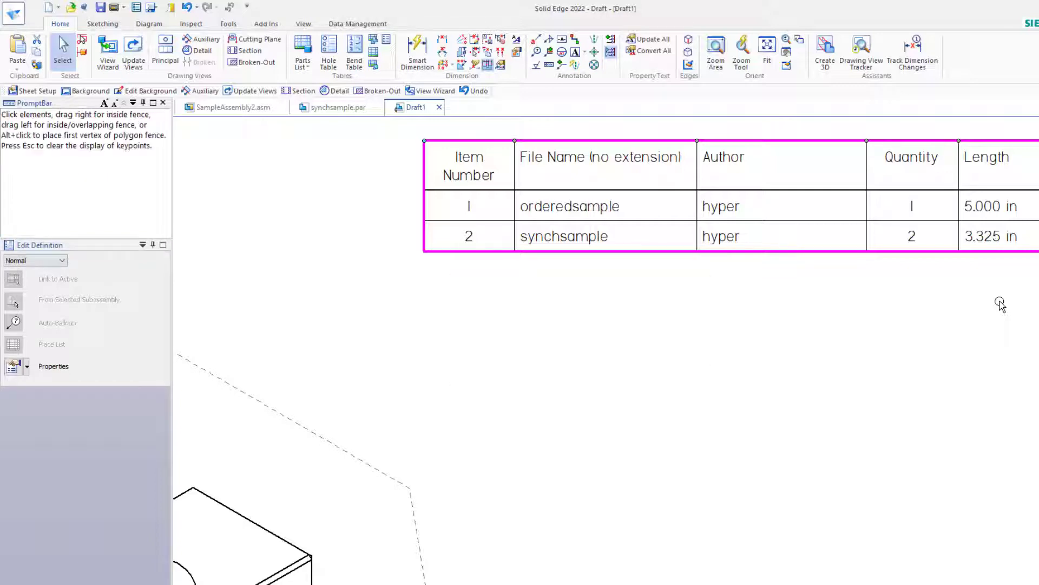
{"action": "key", "text": "Escape"}
{"action": "key", "text": "ctrl+Tab"}
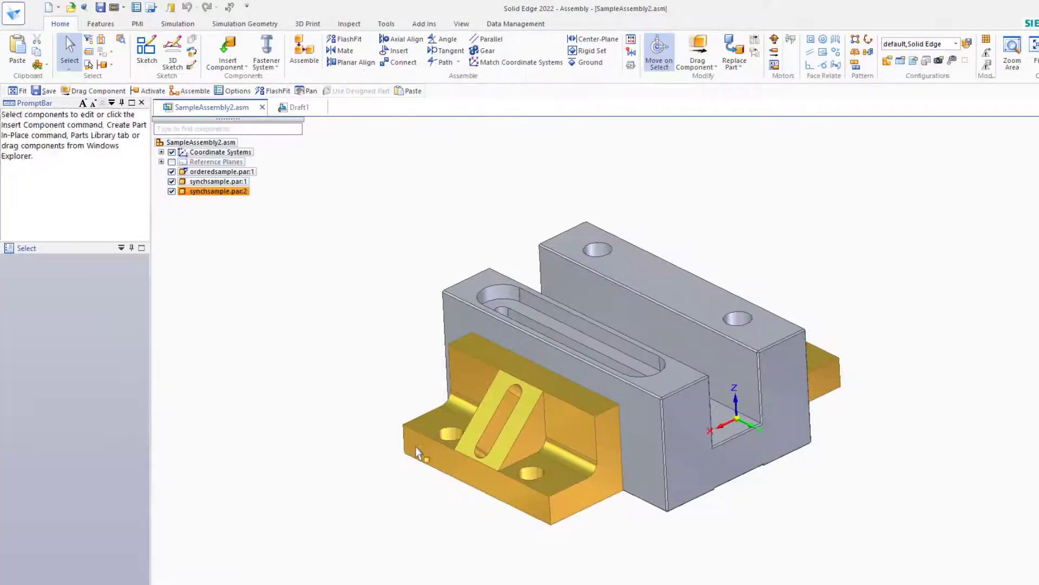
{"action": "double_click", "coordinate": [418, 453]}
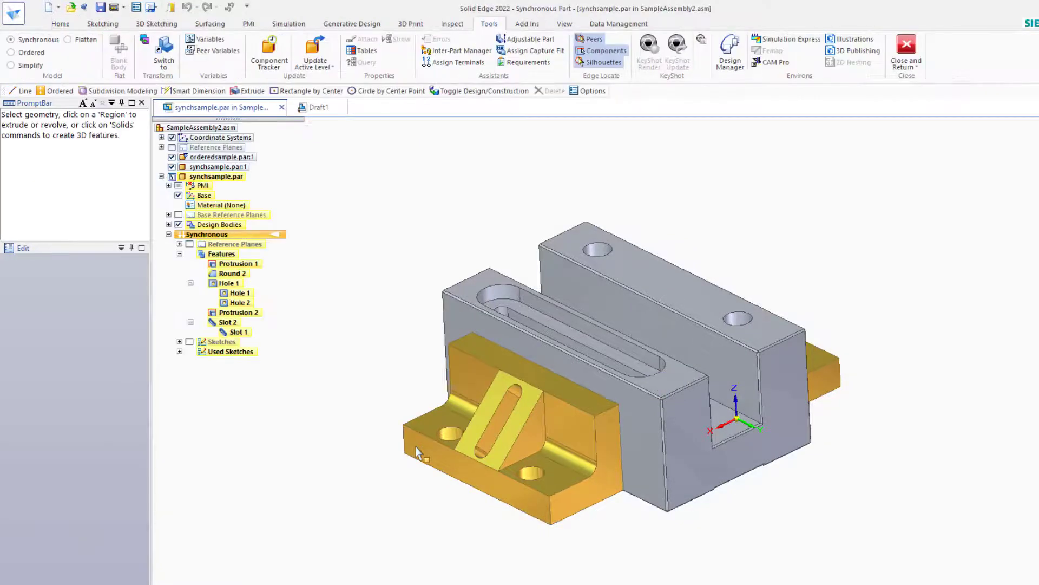
{"action": "left_click", "coordinate": [443, 509]}
{"action": "type", "text": "3.5"}
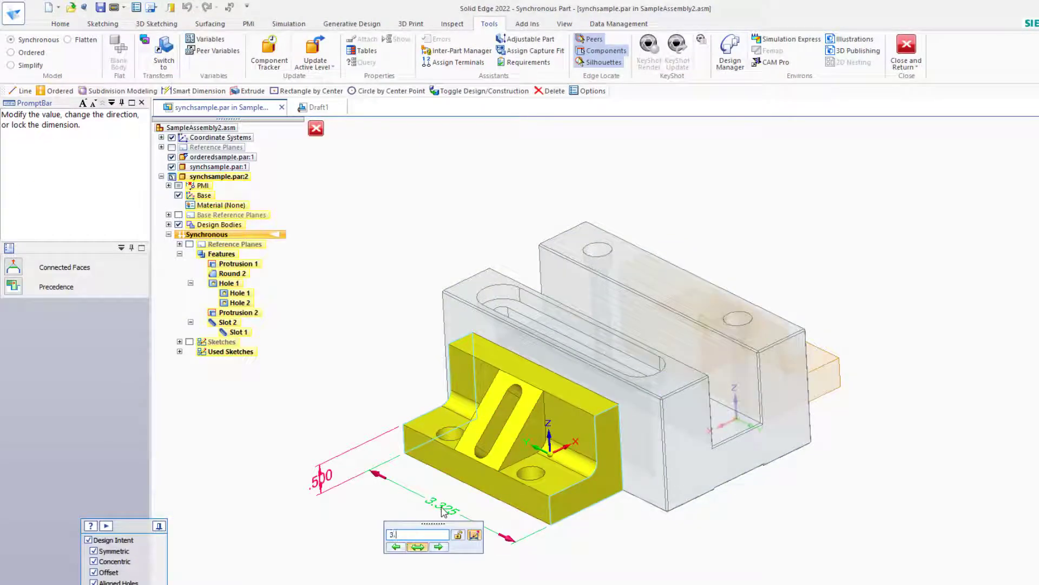
{"action": "key", "text": "Return"}
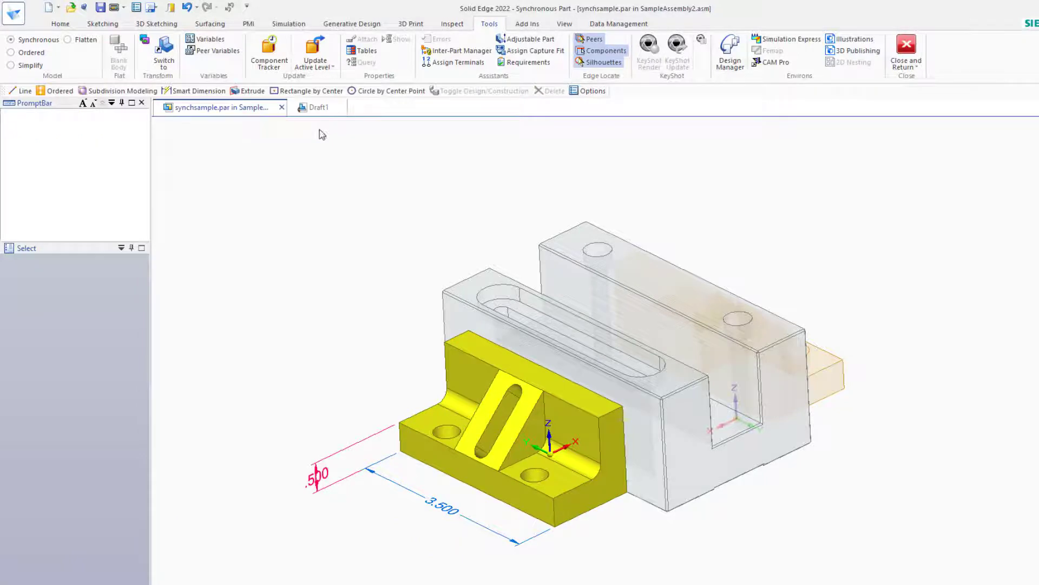
{"action": "left_click", "coordinate": [316, 129]}
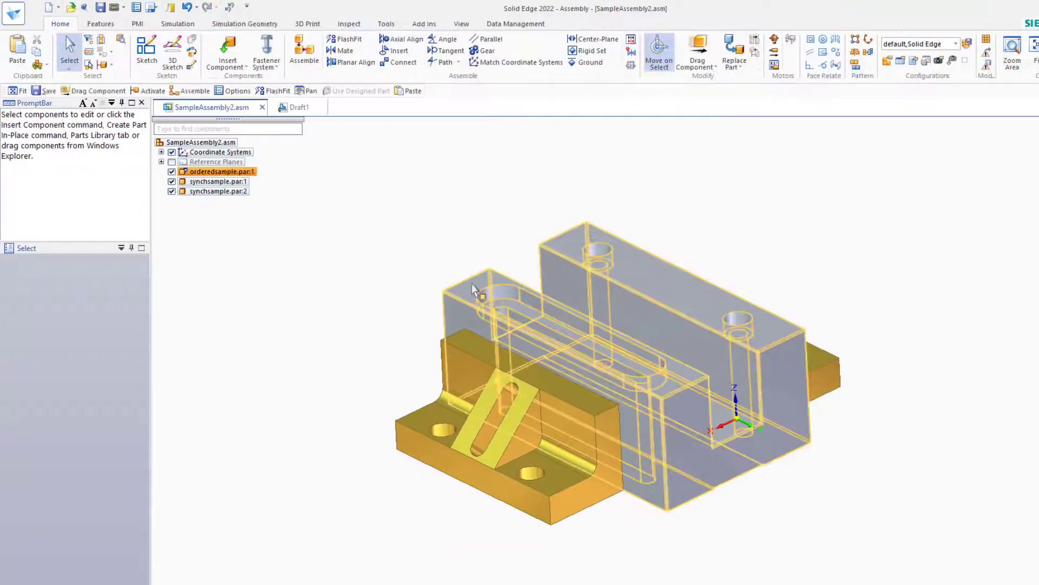
Step: Edit the grey orderedsample part in place, setting Protrusion 1's 5.000 dimension to 5.5
{"action": "double_click", "coordinate": [472, 285]}
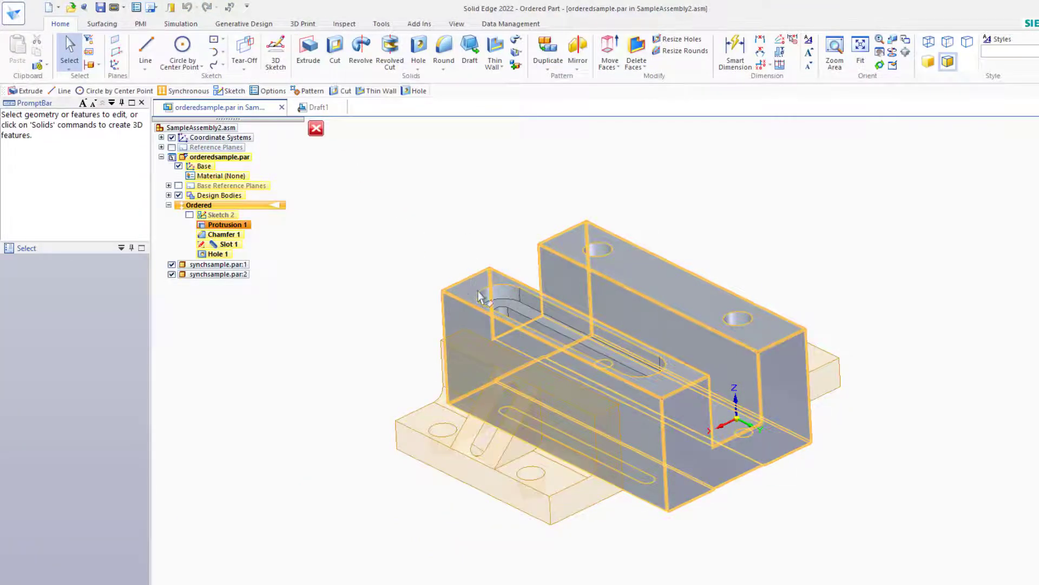
{"action": "left_click", "coordinate": [222, 225]}
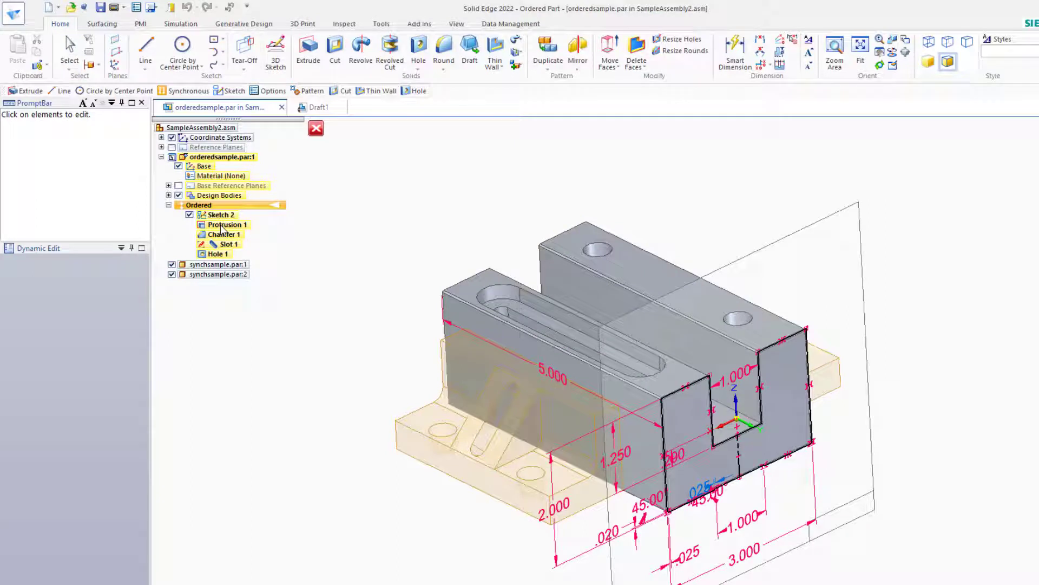
{"action": "left_click", "coordinate": [508, 346]}
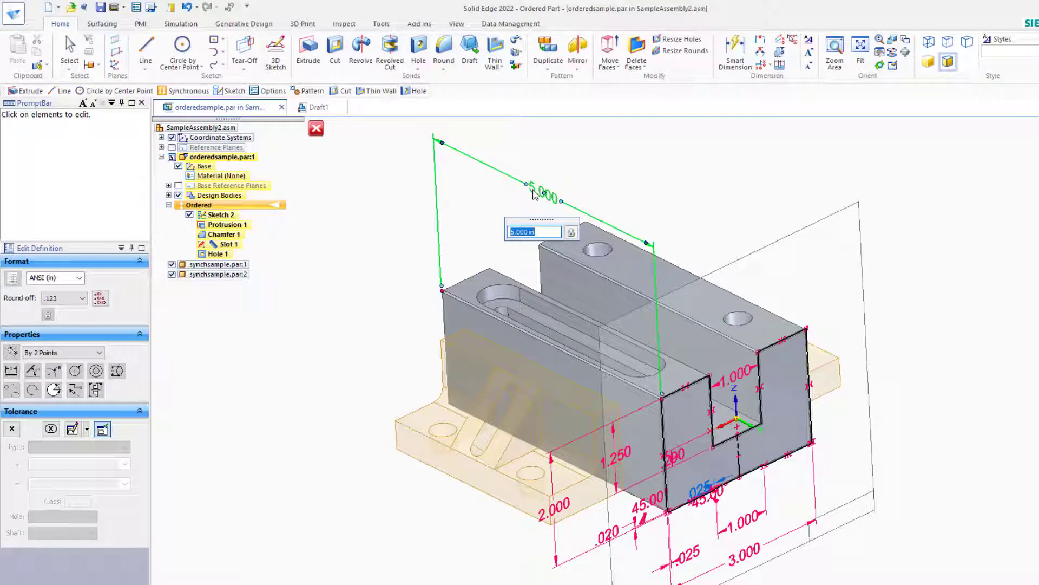
{"action": "type", "text": "5.5"}
{"action": "key", "text": "Return"}
{"action": "left_click", "coordinate": [317, 131]}
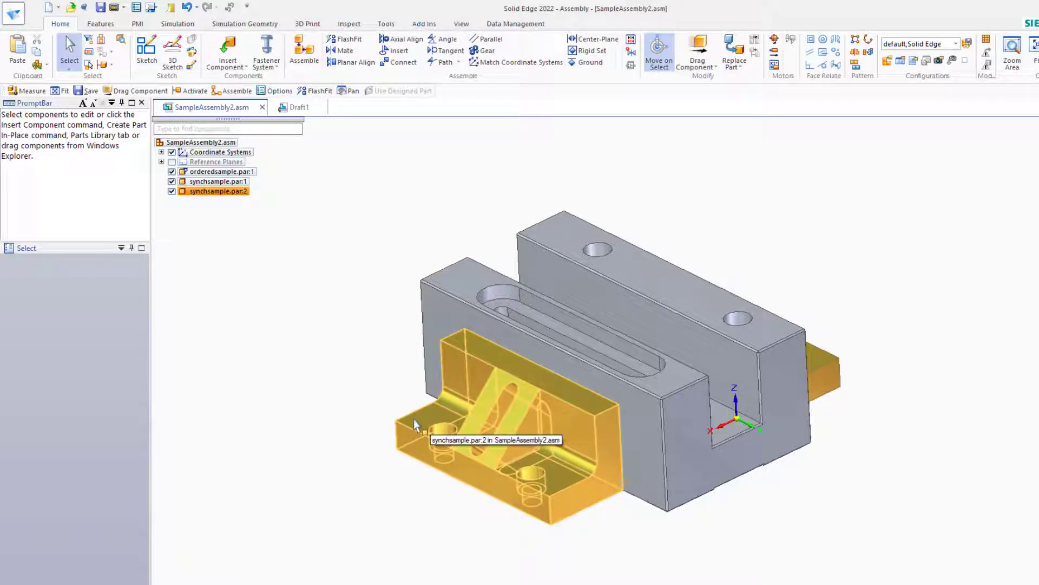
Step: Open synchsample.par:2 in its own window, dismiss the warning, and set its length to 4
{"action": "right_click", "coordinate": [413, 419]}
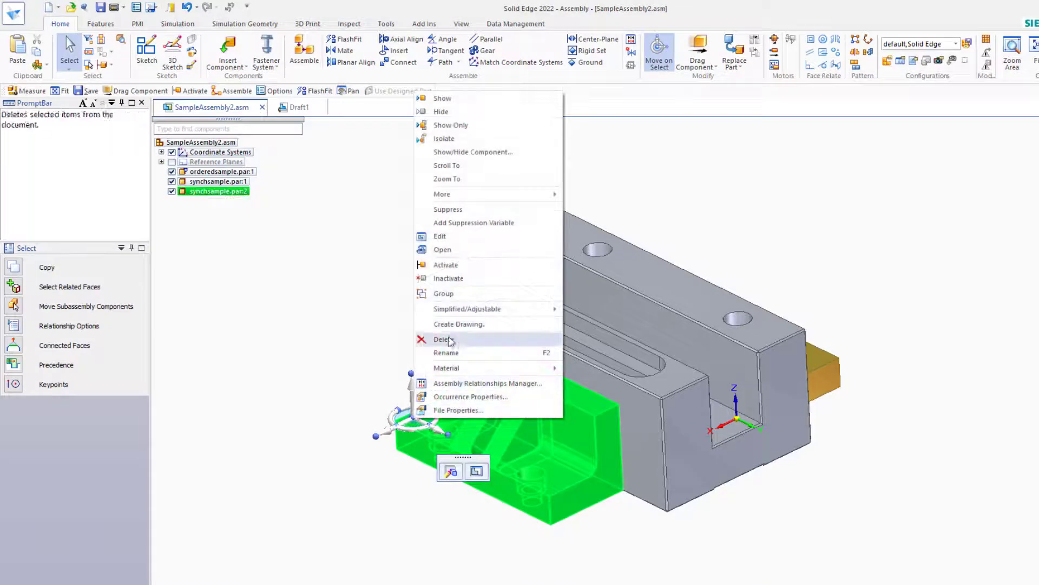
{"action": "left_click", "coordinate": [443, 251]}
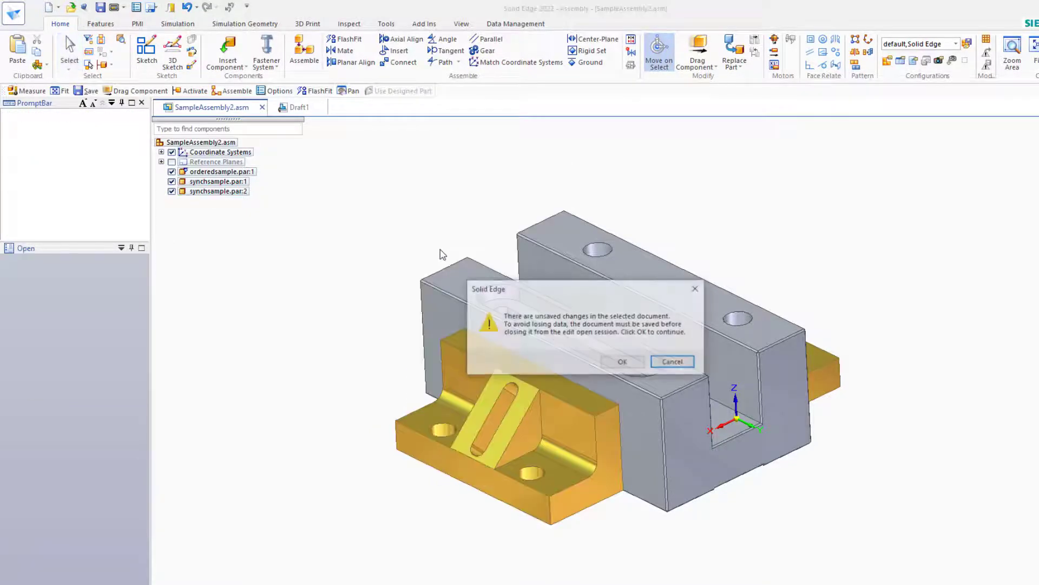
{"action": "left_click", "coordinate": [673, 362]}
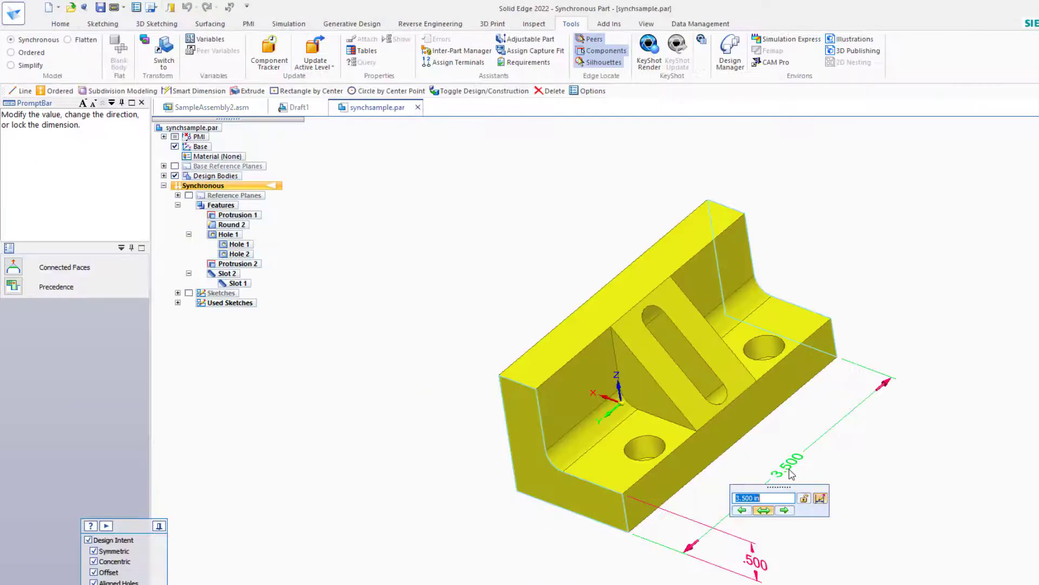
{"action": "type", "text": "4"}
{"action": "key", "text": "Return"}
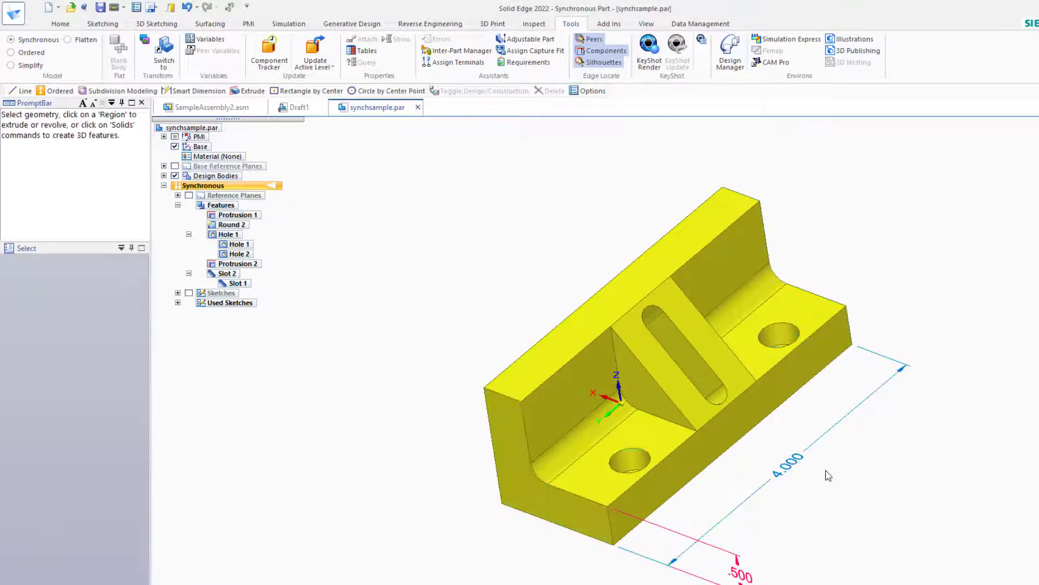
Step: Bring up SampleAssembly2.asm, review synchsample.par:1's relationships, then move to the Draft1 drawing
{"action": "key", "text": "ctrl+Tab"}
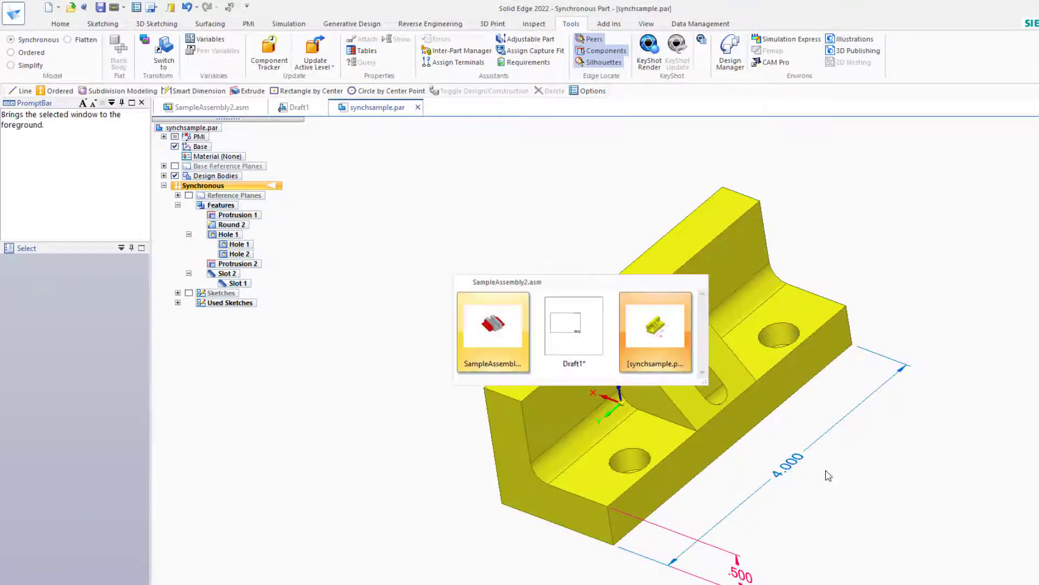
{"action": "key", "text": "alt+u"}
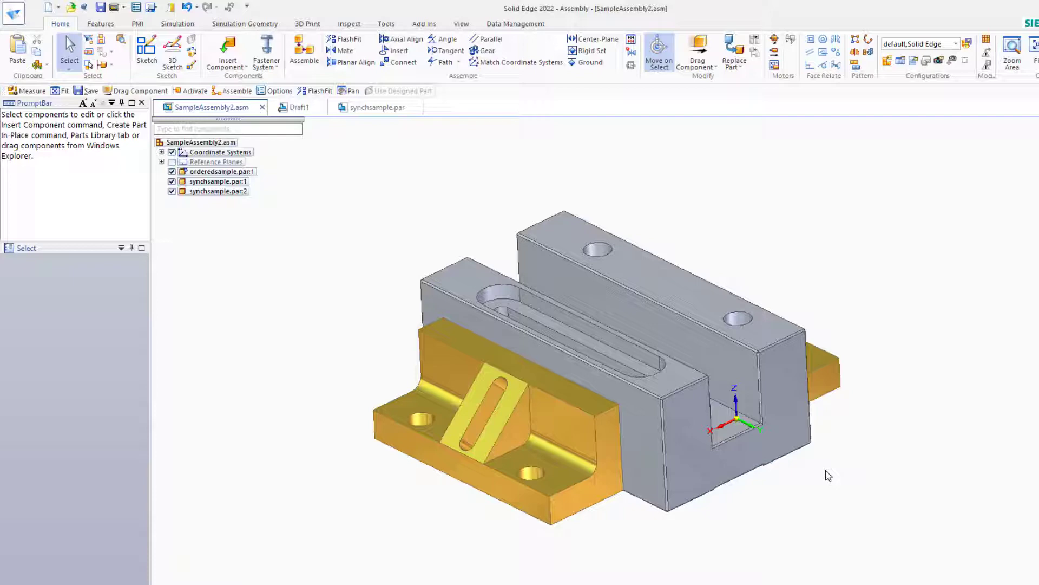
{"action": "left_click", "coordinate": [218, 181]}
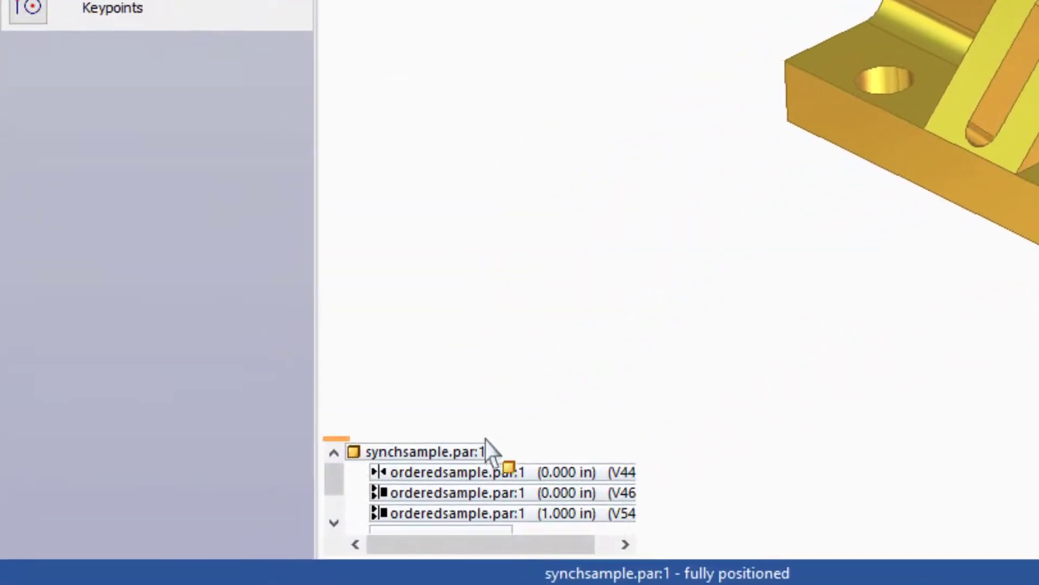
{"action": "left_click", "coordinate": [489, 499]}
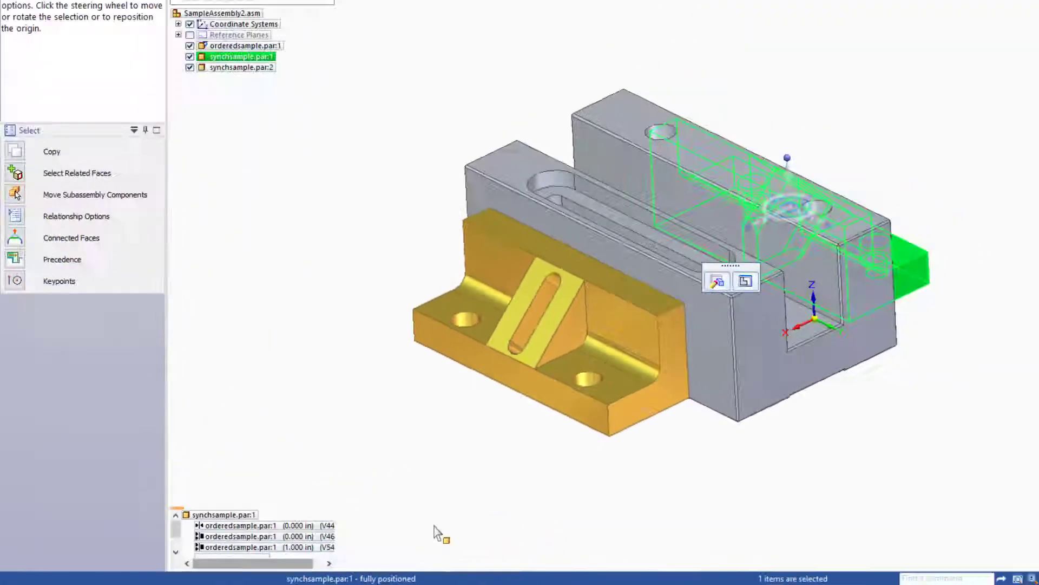
{"action": "left_click", "coordinate": [404, 525]}
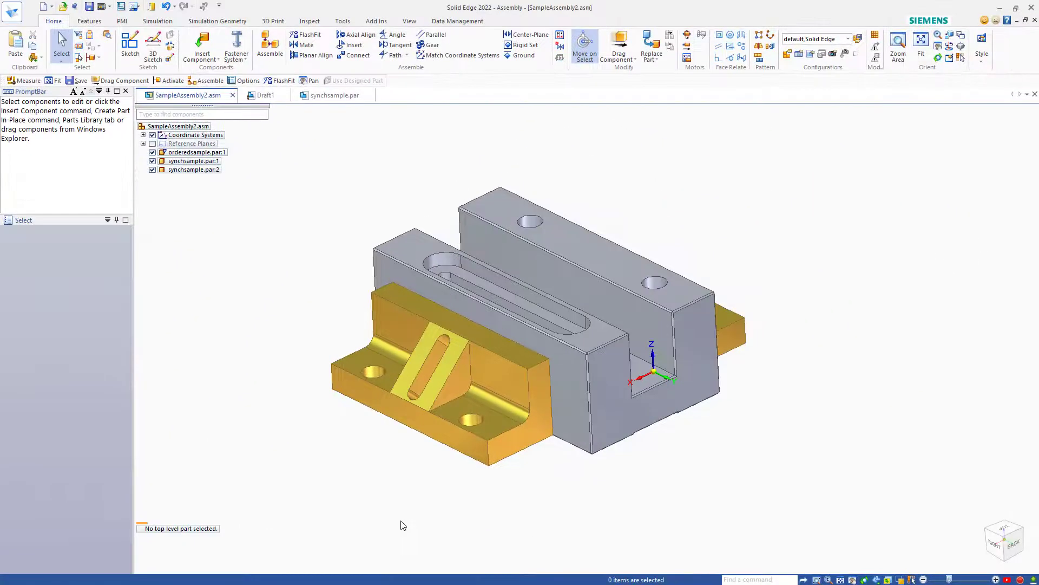
{"action": "key", "text": "ctrl+Tab"}
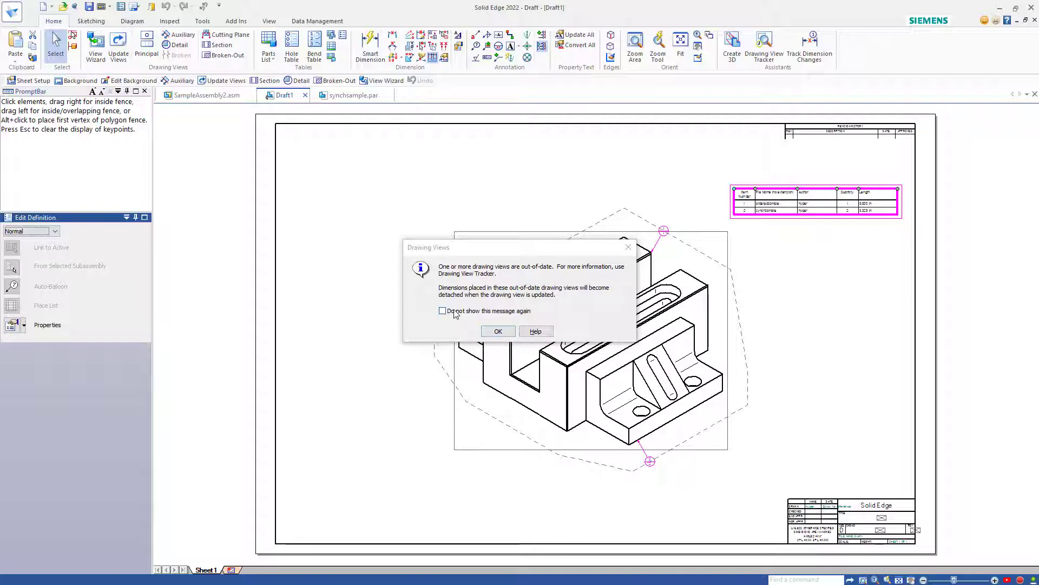
Step: Update Draft1's out-of-date views so the parts list lengths read 5.500 in and 4.000 in
{"action": "left_click", "coordinate": [498, 331]}
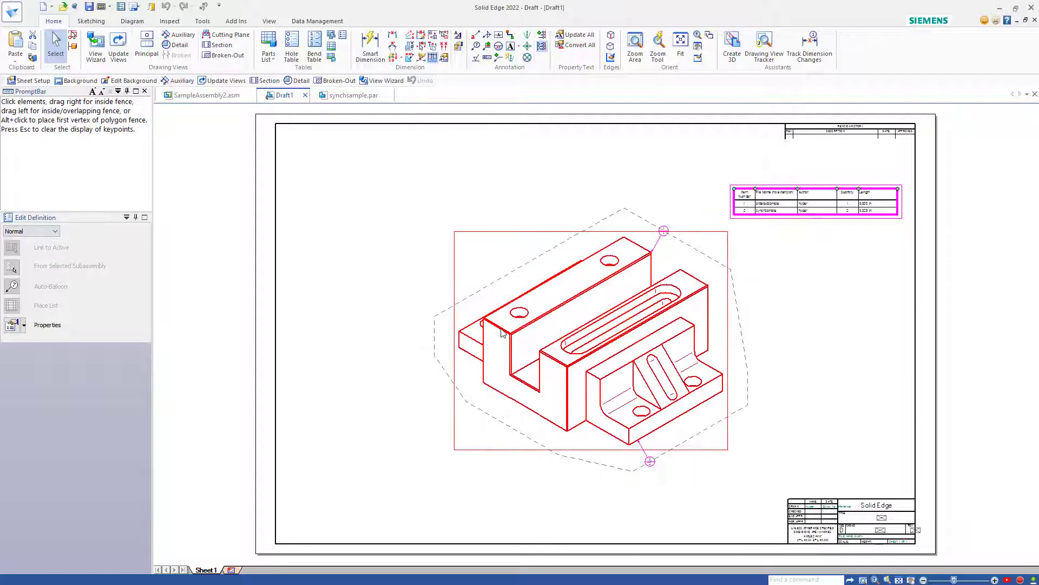
{"action": "left_click", "coordinate": [124, 53]}
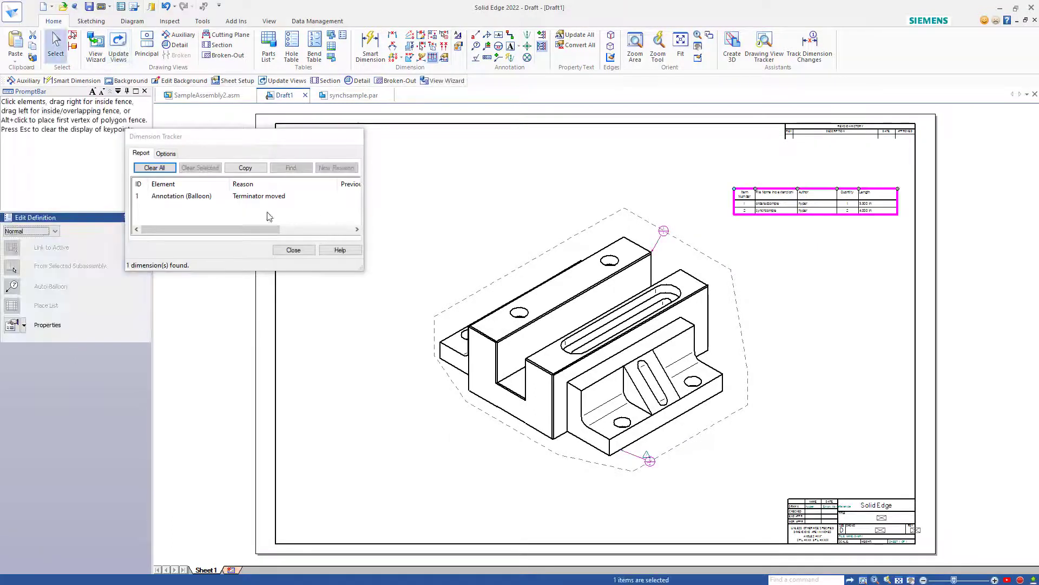
{"action": "left_click", "coordinate": [294, 250]}
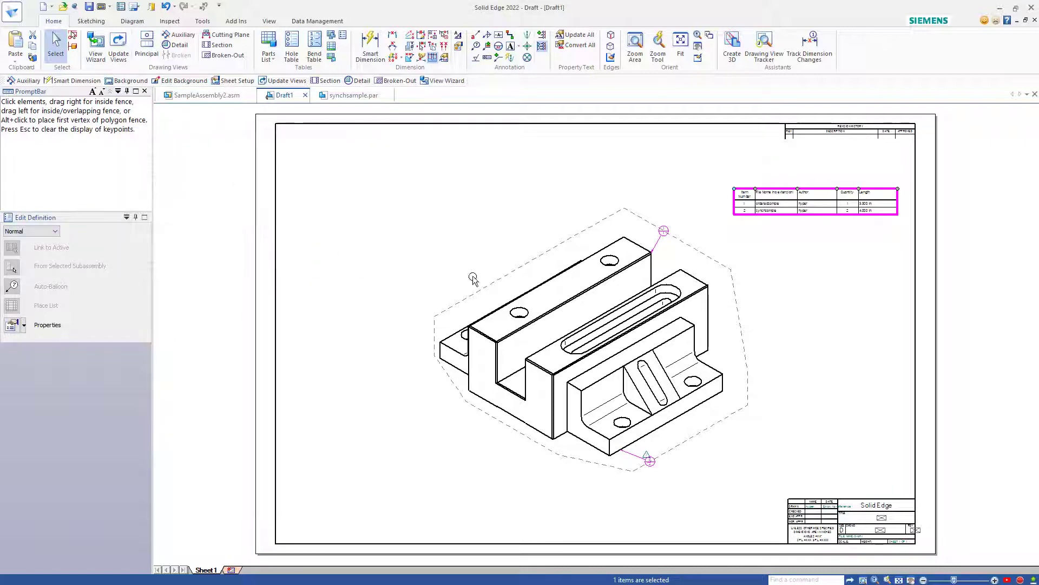
{"action": "scroll", "coordinate": [890, 211], "scroll_direction": "up", "scroll_amount": 5}
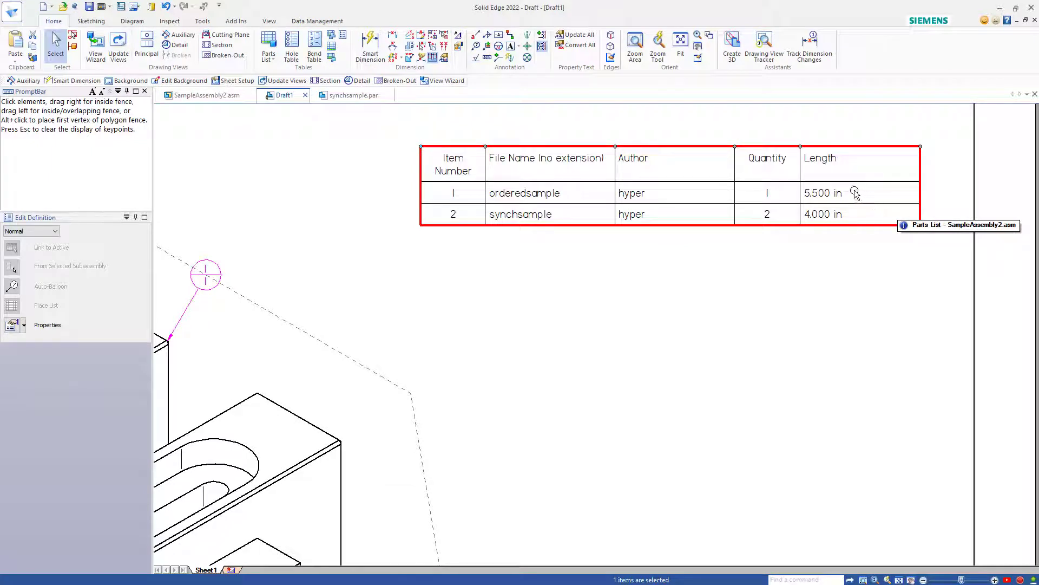
{"action": "left_click", "coordinate": [833, 217]}
{"action": "key", "text": "ctrl+f"}
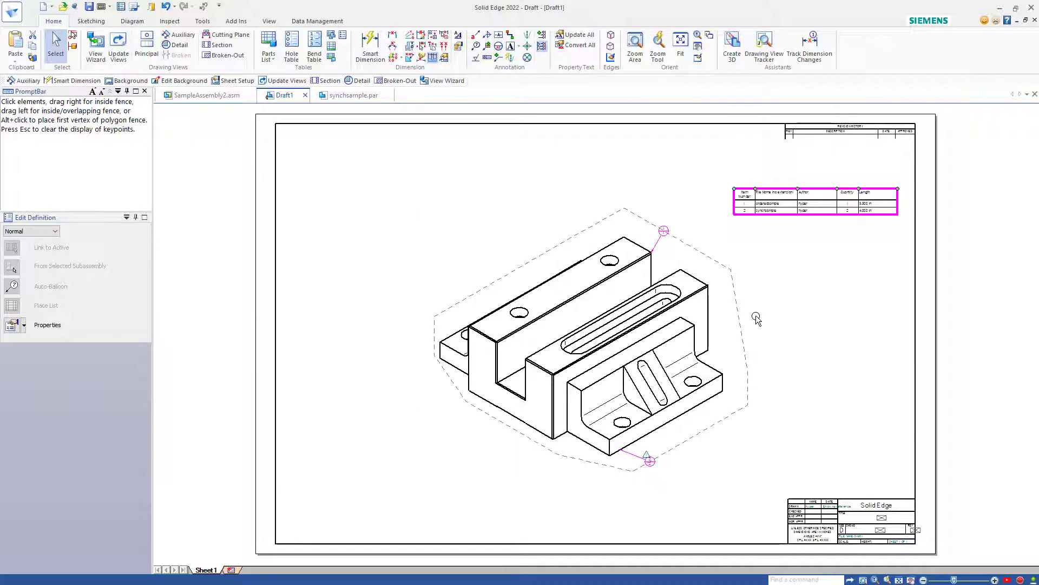